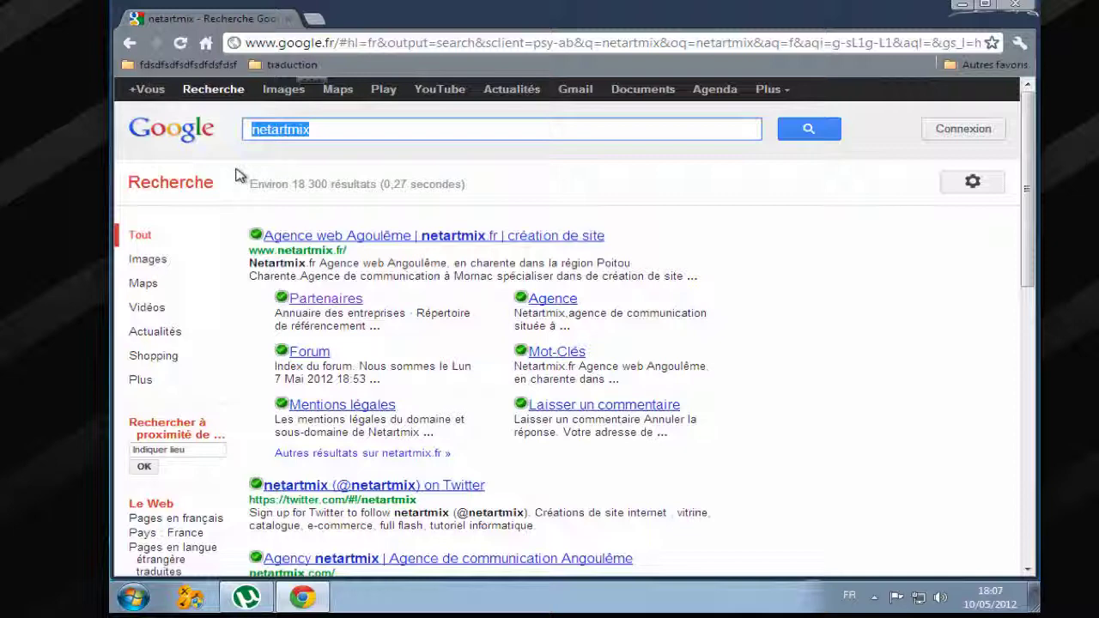
Search Google for "the gimp" and open the 01net Telecharger.com download page for The GIMP
{"action": "type", "text": "he"}
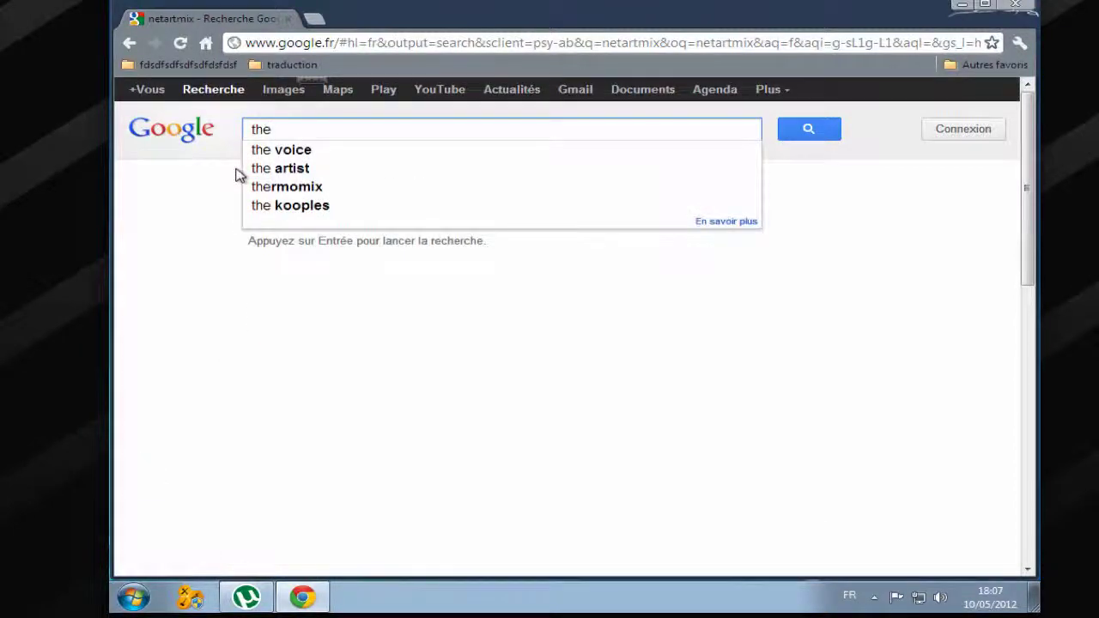
{"action": "type", "text": " gimp"}
{"action": "key", "text": "Return"}
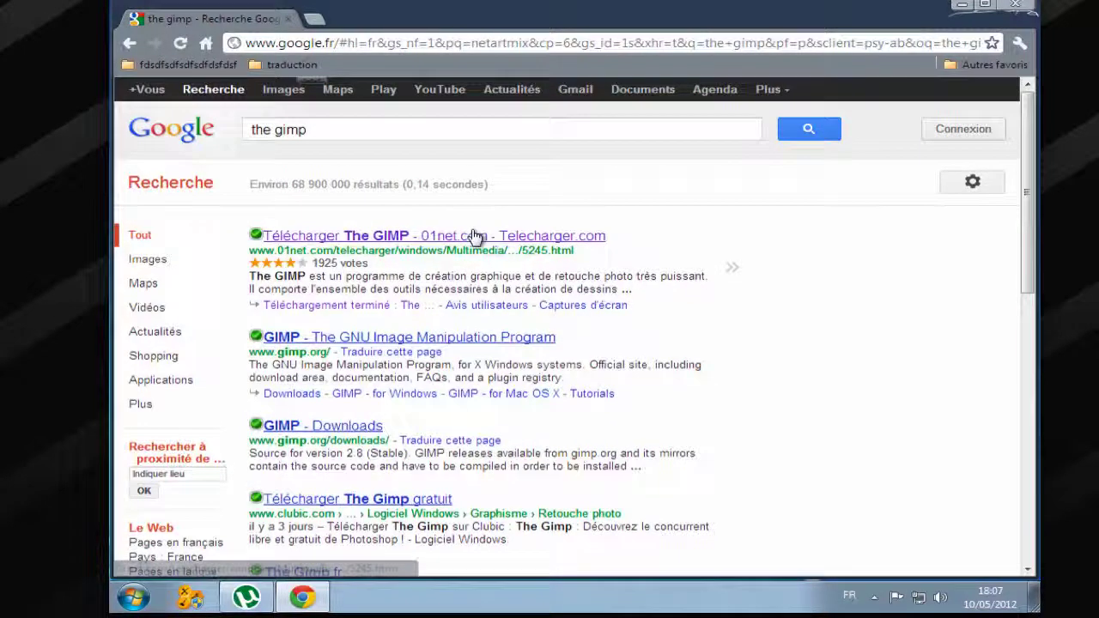
{"action": "left_click", "coordinate": [476, 236]}
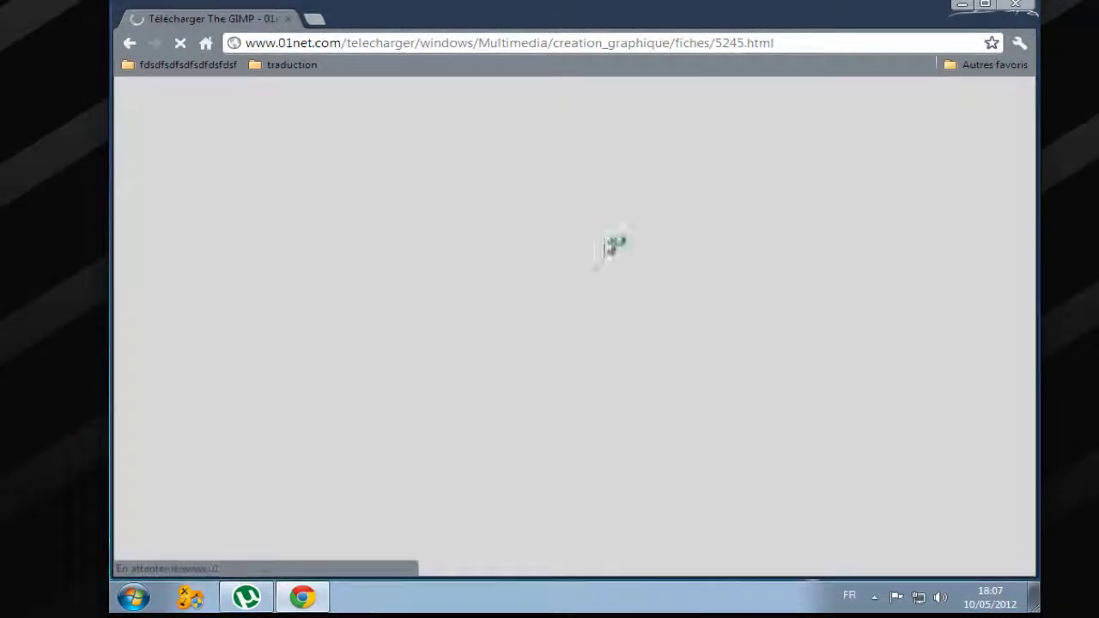
Download The GIMP for free, decline the newsletter offer, and close the SourceForge page once the download has started
{"action": "scroll", "coordinate": [326, 461], "scroll_direction": "down", "scroll_amount": 1}
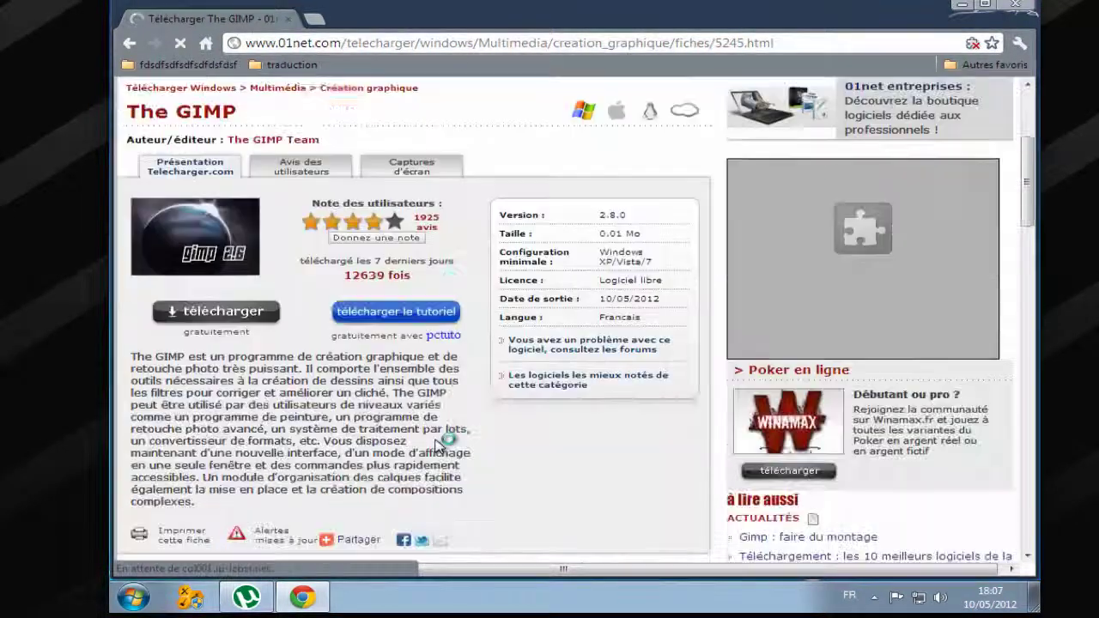
{"action": "scroll", "coordinate": [442, 450], "scroll_direction": "down", "scroll_amount": 2}
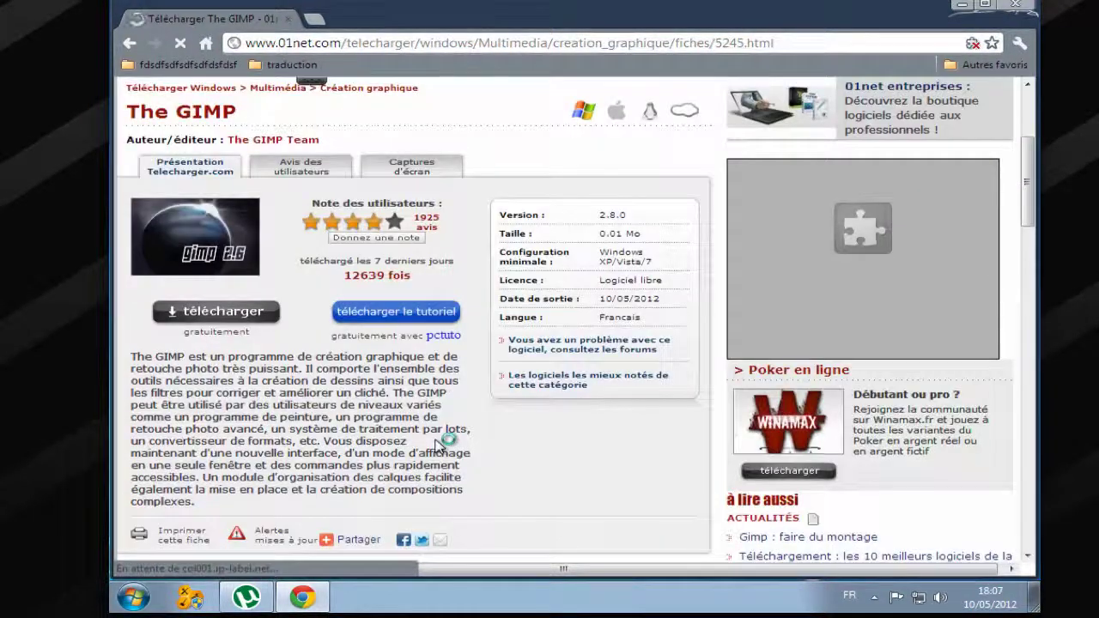
{"action": "left_click", "coordinate": [191, 315]}
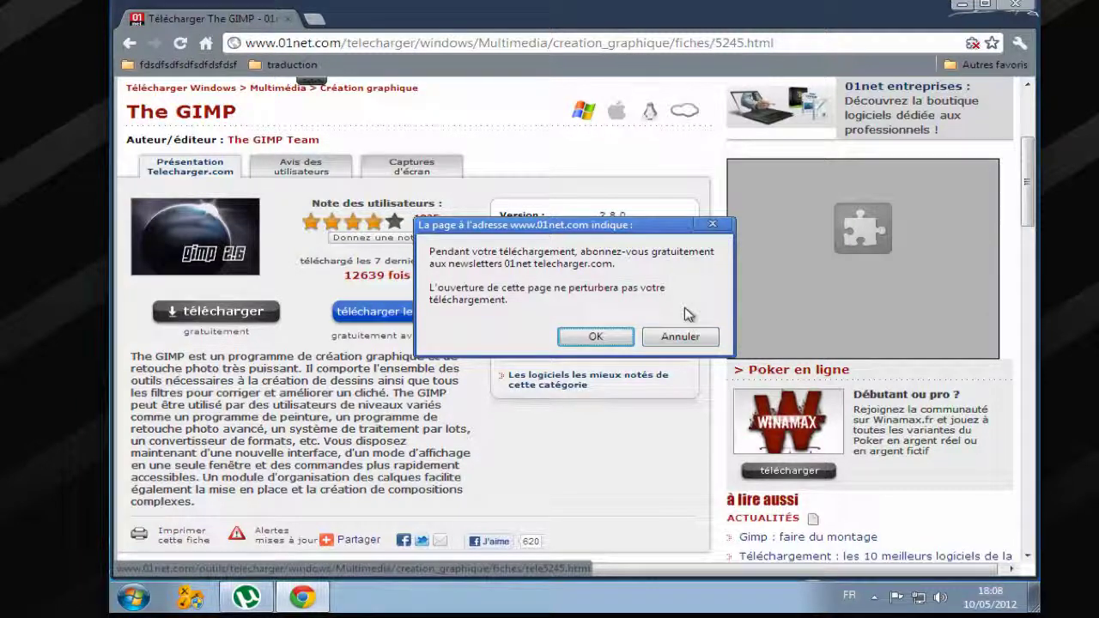
{"action": "left_click", "coordinate": [679, 336]}
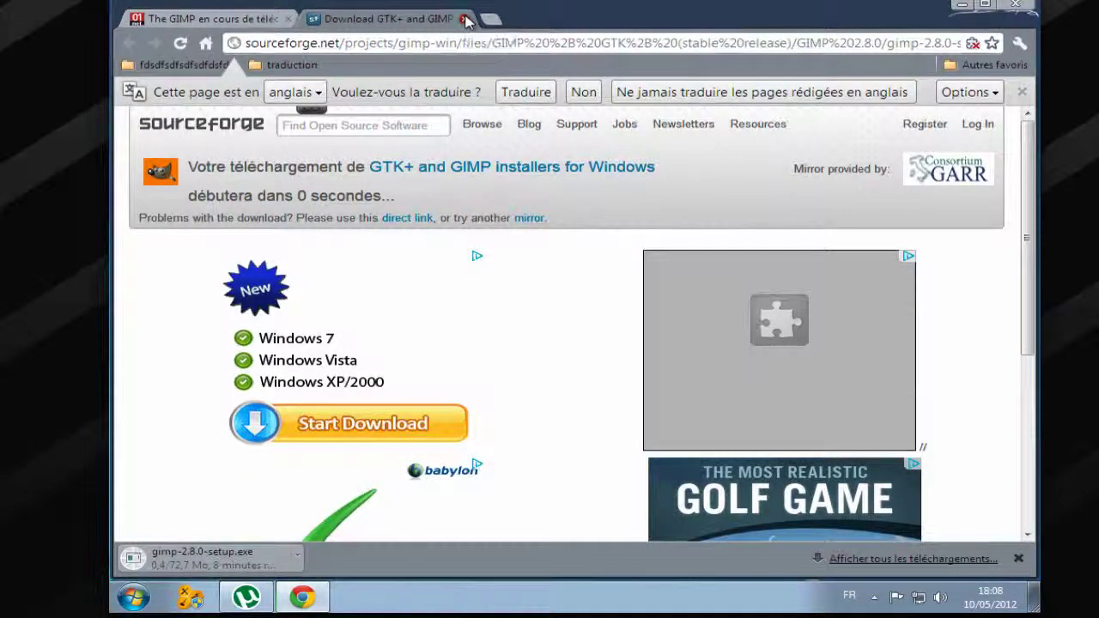
{"action": "left_click", "coordinate": [464, 19]}
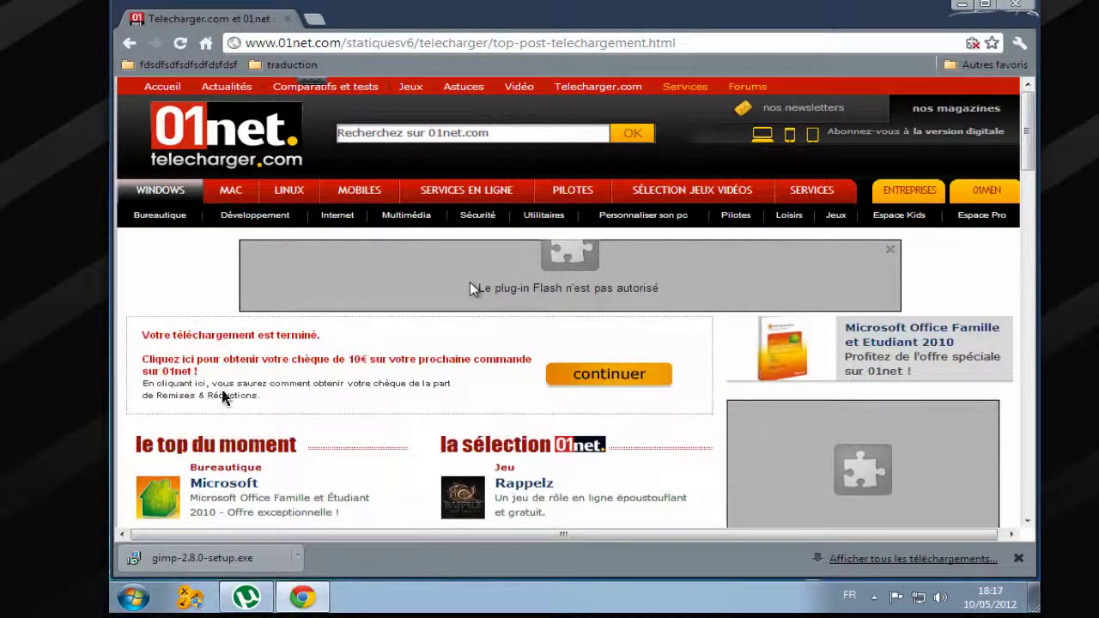
View the personal user folder to locate the Téléchargements folder, and minimize its window
{"action": "left_click", "coordinate": [133, 598]}
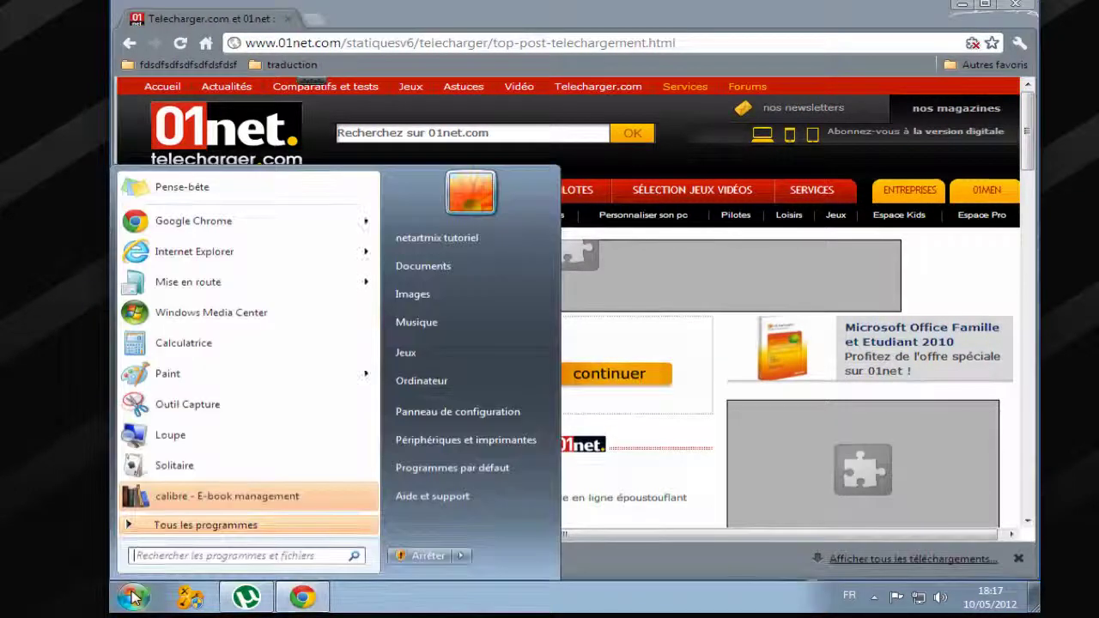
{"action": "left_click", "coordinate": [461, 240]}
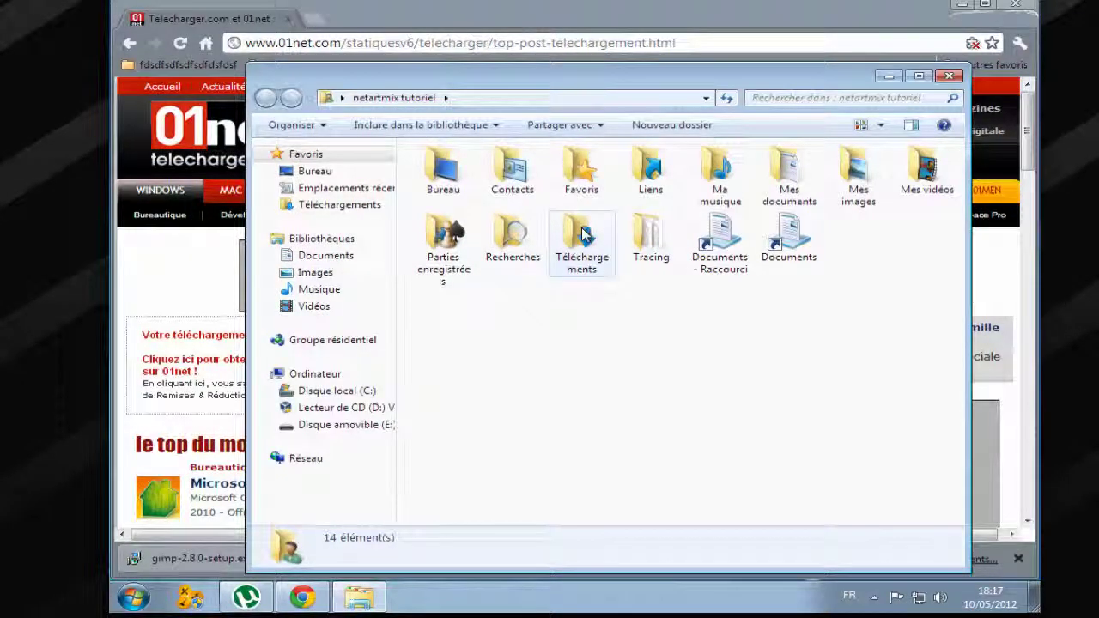
{"action": "left_click", "coordinate": [893, 78]}
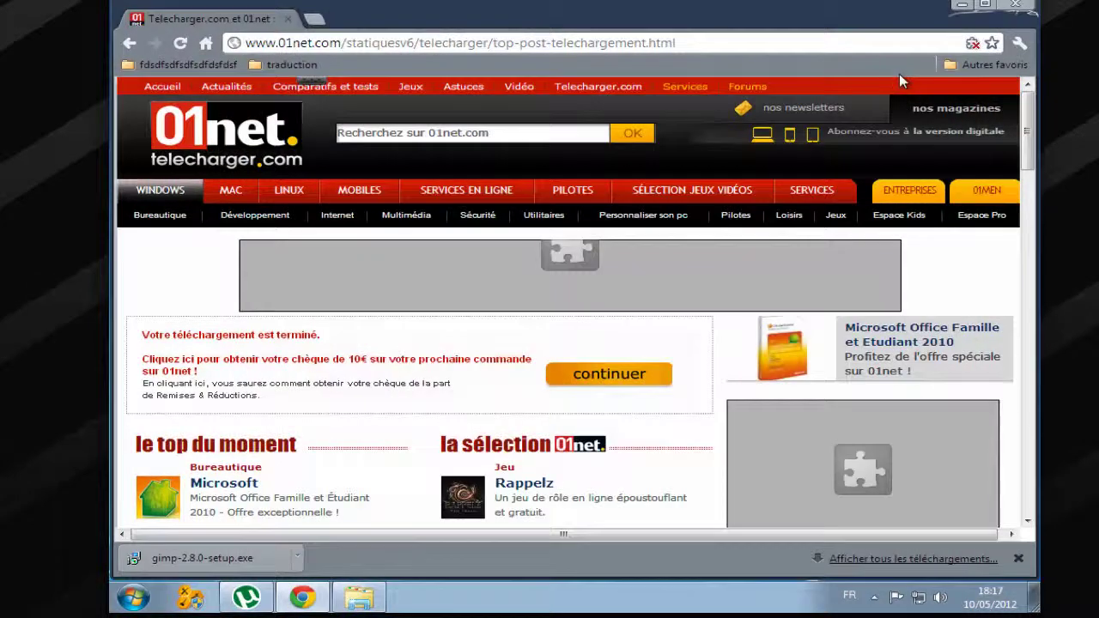
Run the downloaded gimp-2.8.0-setup.exe, minimize the browser, and authorize GIMP Setup to make changes to the computer
{"action": "left_click", "coordinate": [204, 560]}
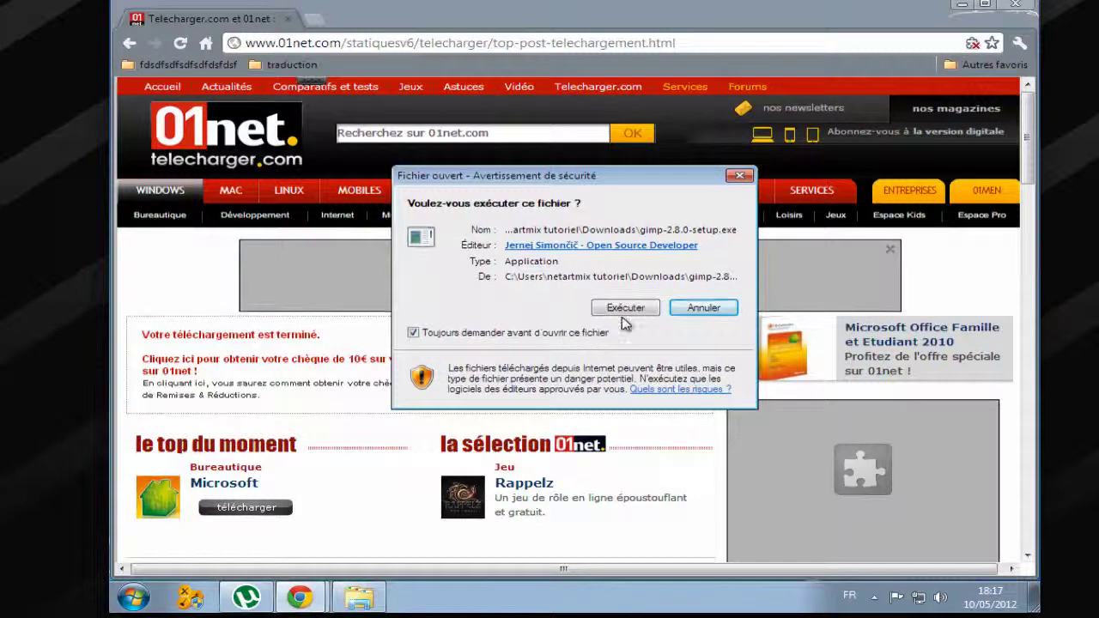
{"action": "left_click", "coordinate": [628, 309]}
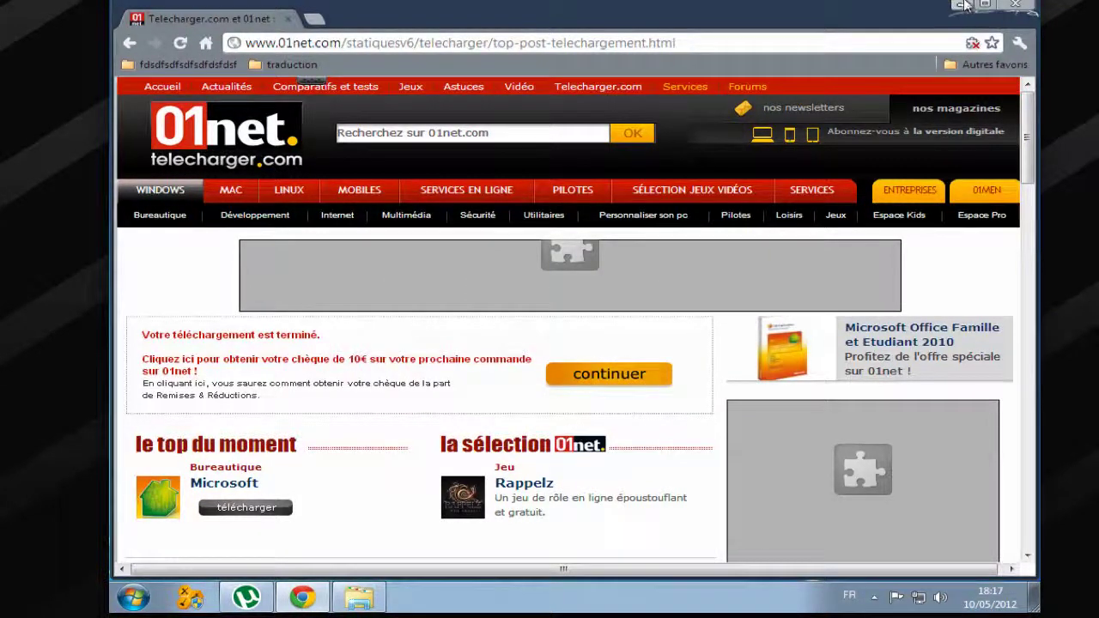
{"action": "left_click", "coordinate": [962, 5]}
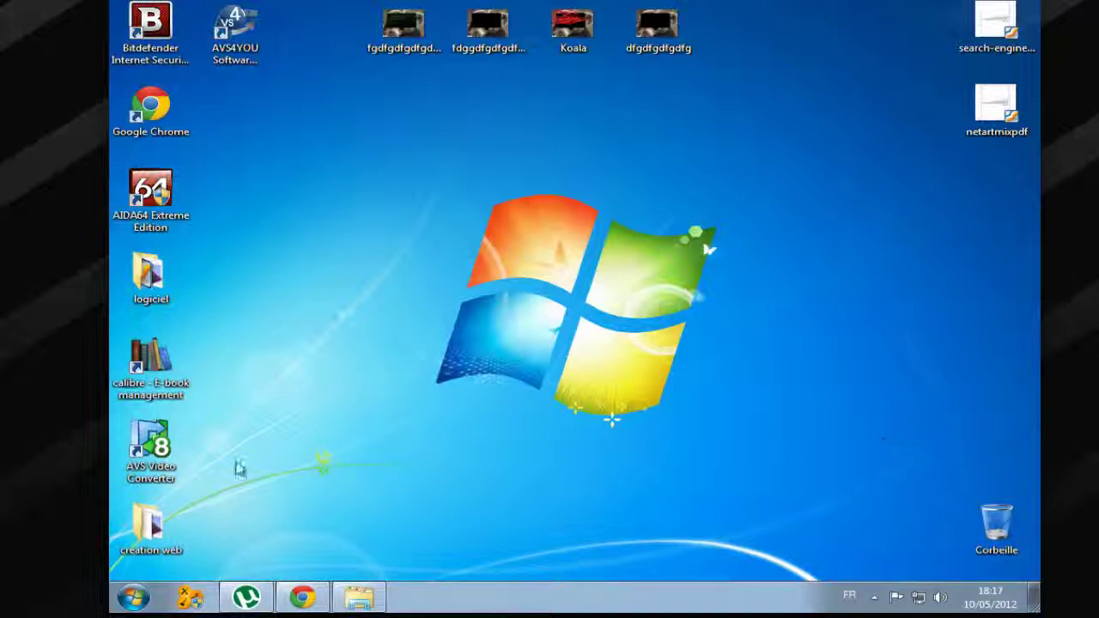
{"action": "left_click", "coordinate": [318, 598]}
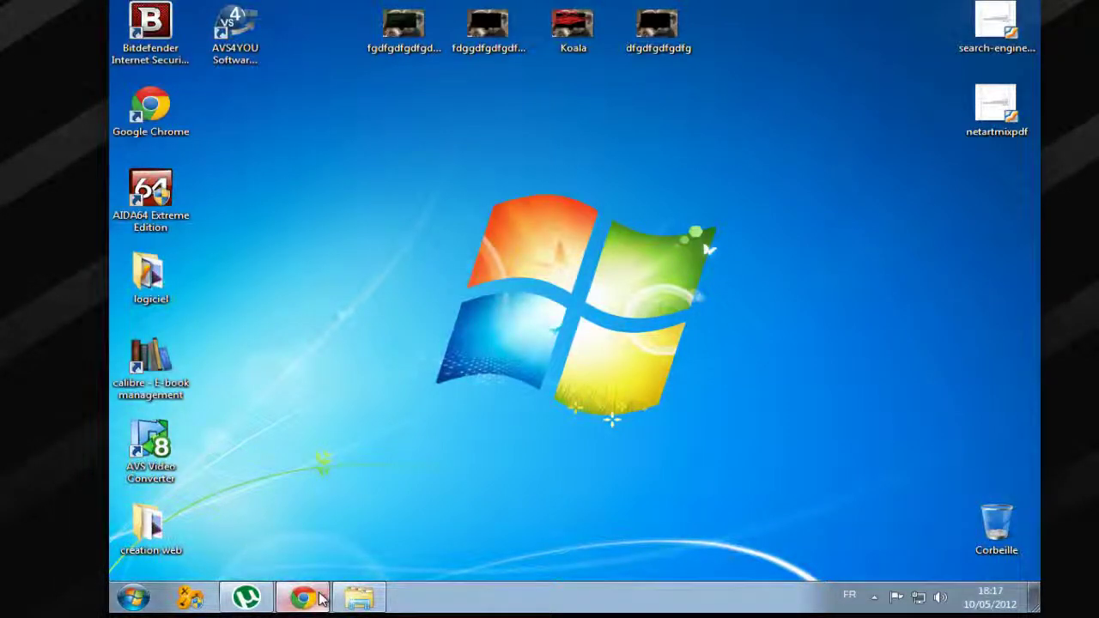
{"action": "scroll", "coordinate": [559, 343], "scroll_direction": "down", "scroll_amount": 10}
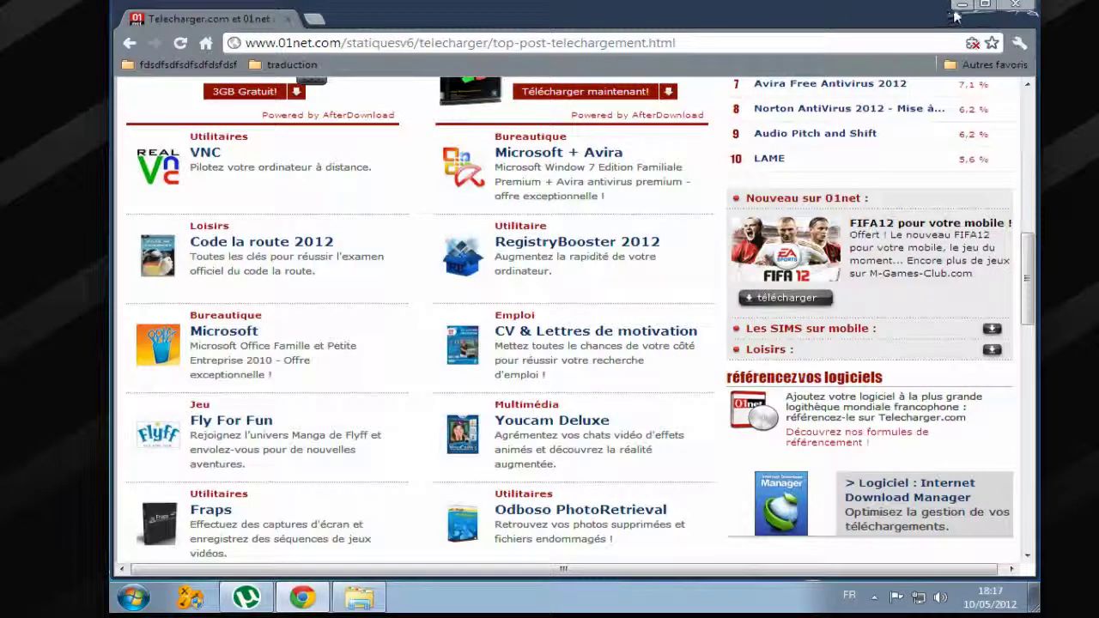
{"action": "left_click", "coordinate": [956, 12]}
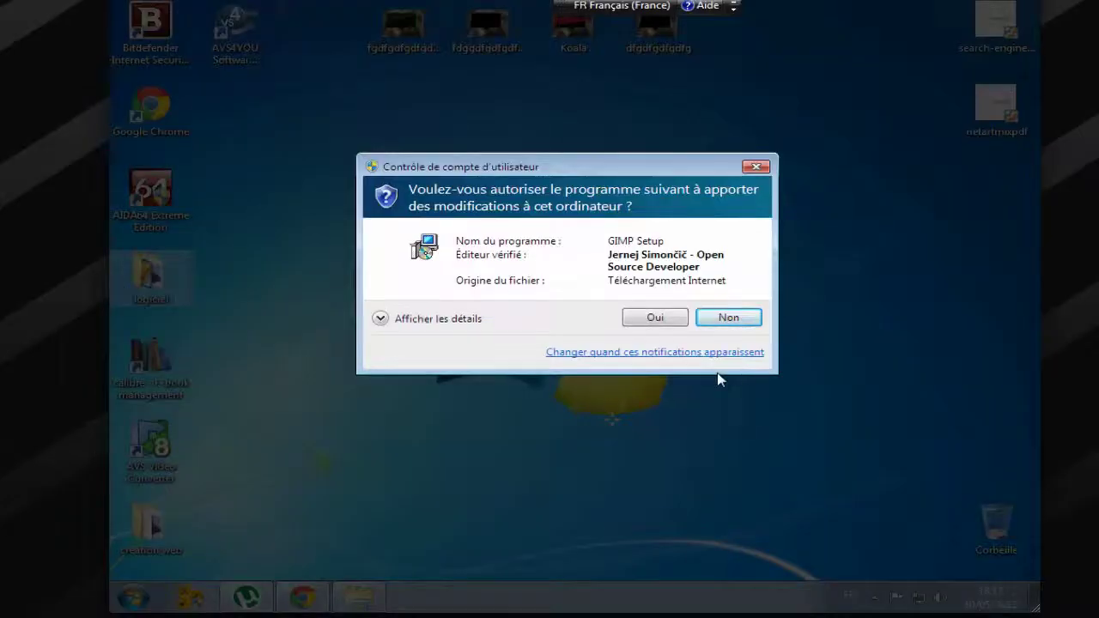
{"action": "left_click", "coordinate": [636, 318]}
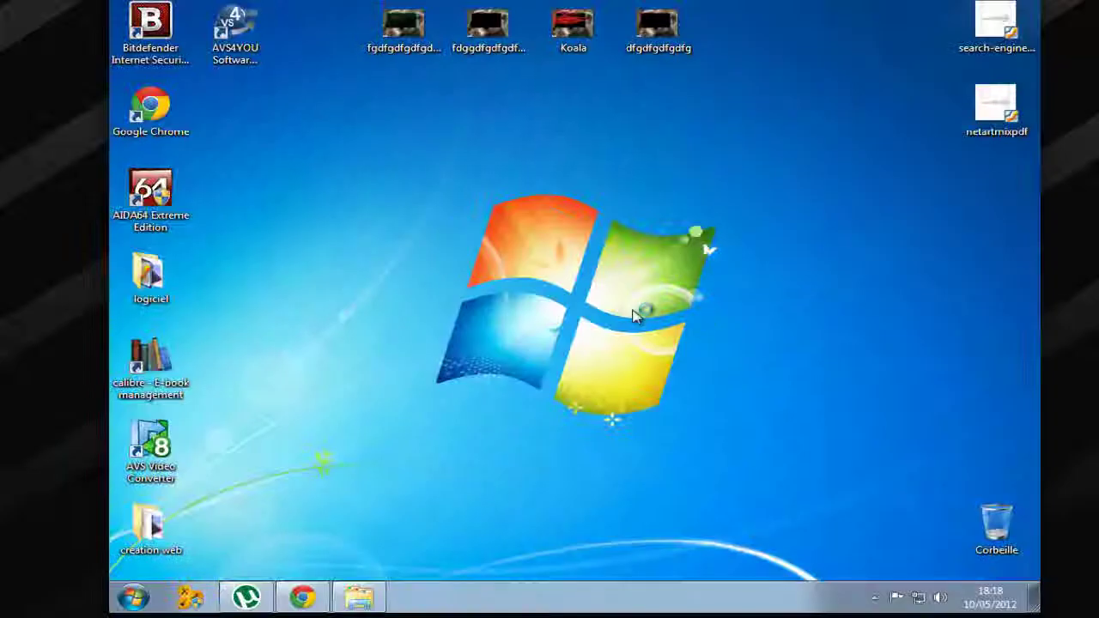
Choose English as the GIMP setup language and confirm it
{"action": "left_click", "coordinate": [522, 300]}
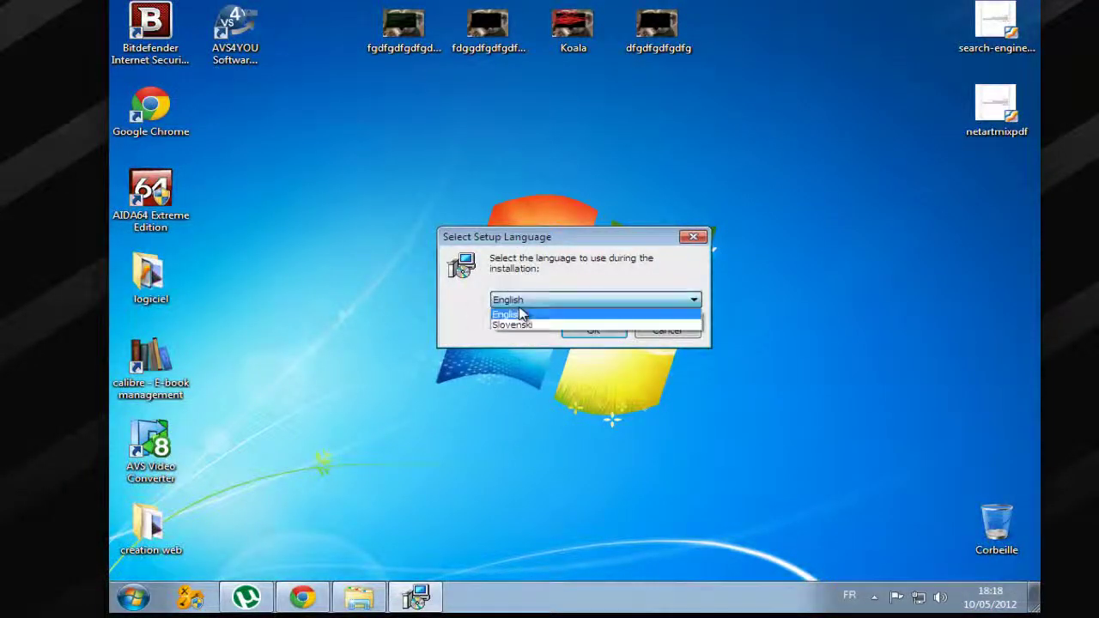
{"action": "left_click", "coordinate": [528, 315]}
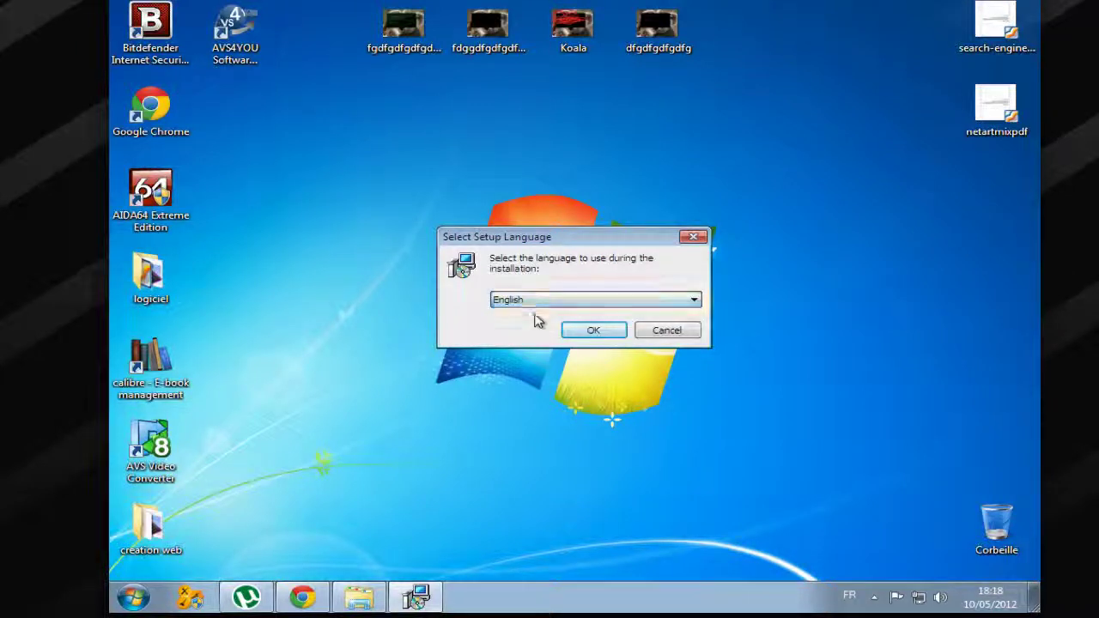
{"action": "left_click", "coordinate": [594, 333]}
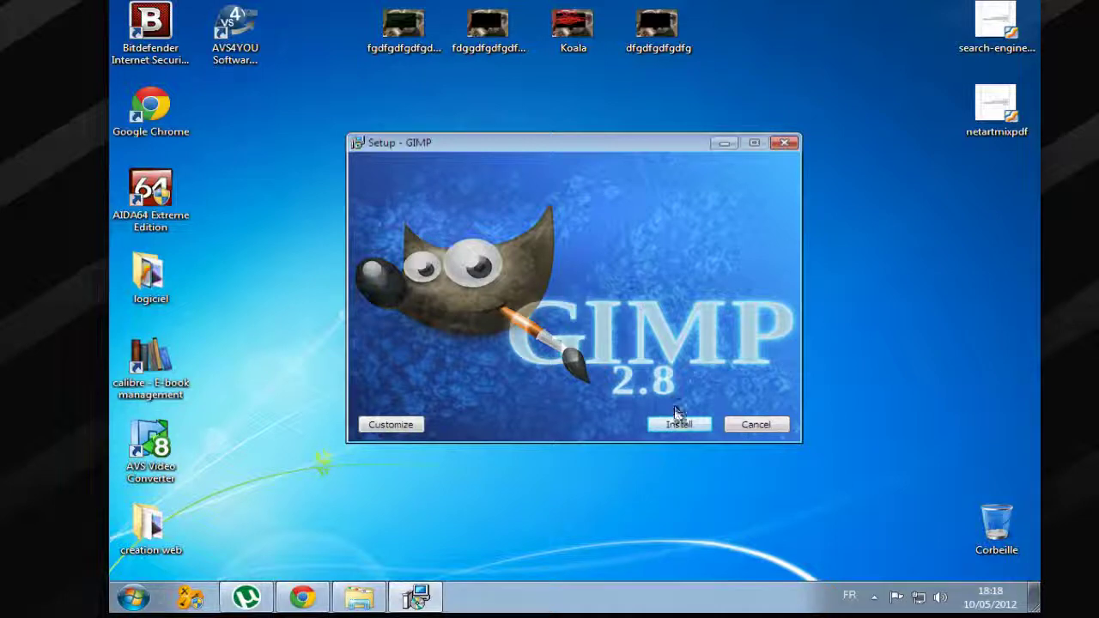
Customize the installation, passing the license agreement and keeping the folder C:\Program Files\GIMP 2 and the Full installation components
{"action": "left_click", "coordinate": [388, 429]}
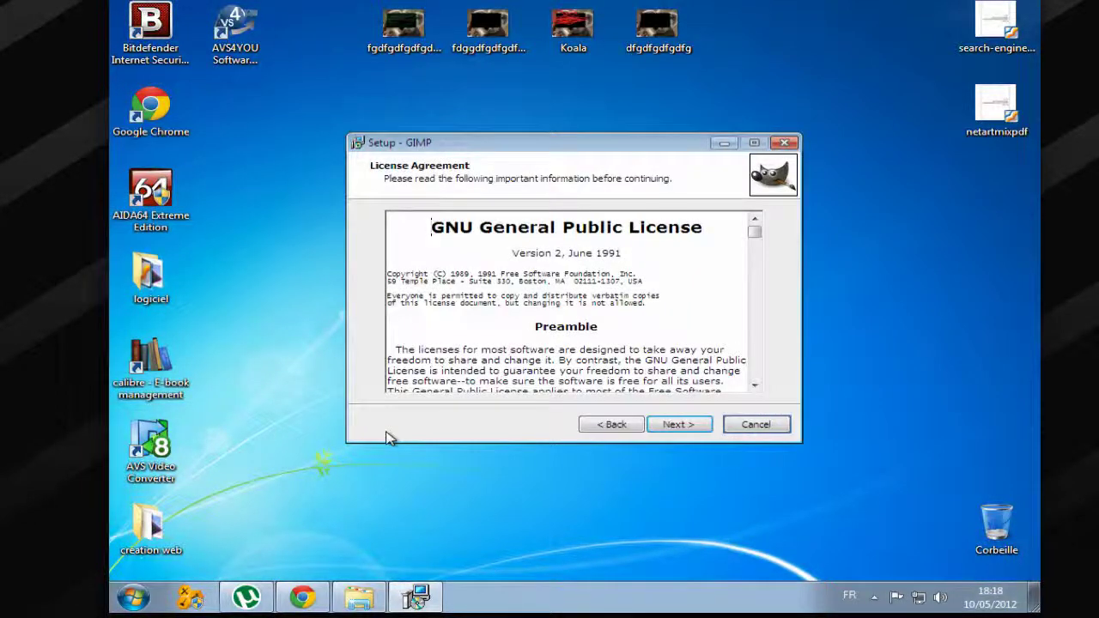
{"action": "left_click", "coordinate": [675, 427]}
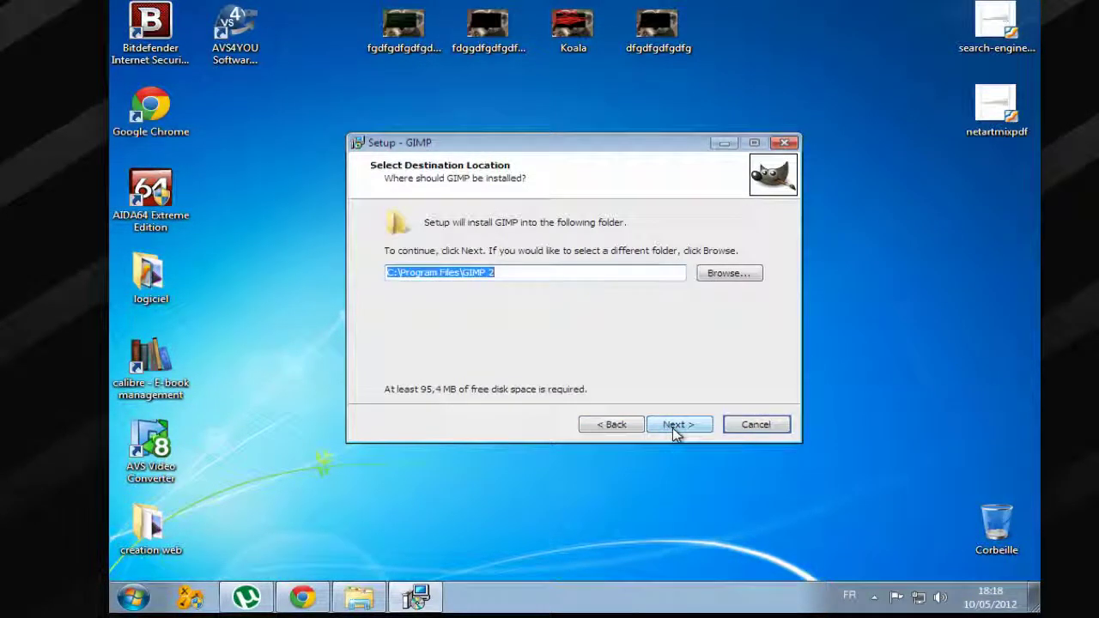
{"action": "left_click", "coordinate": [674, 425]}
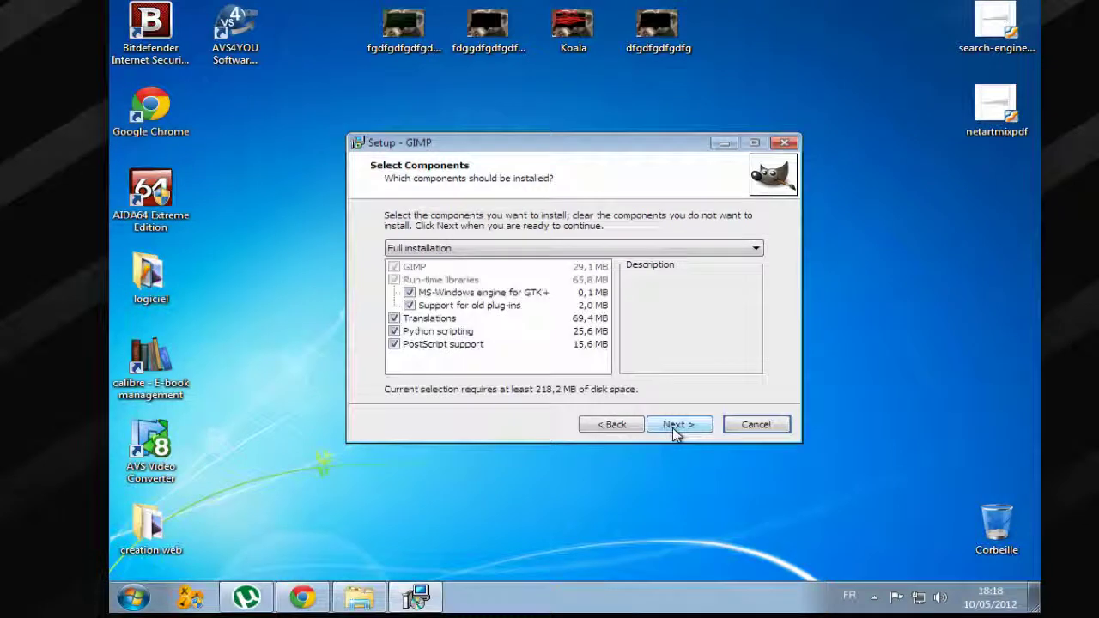
{"action": "left_click", "coordinate": [673, 426]}
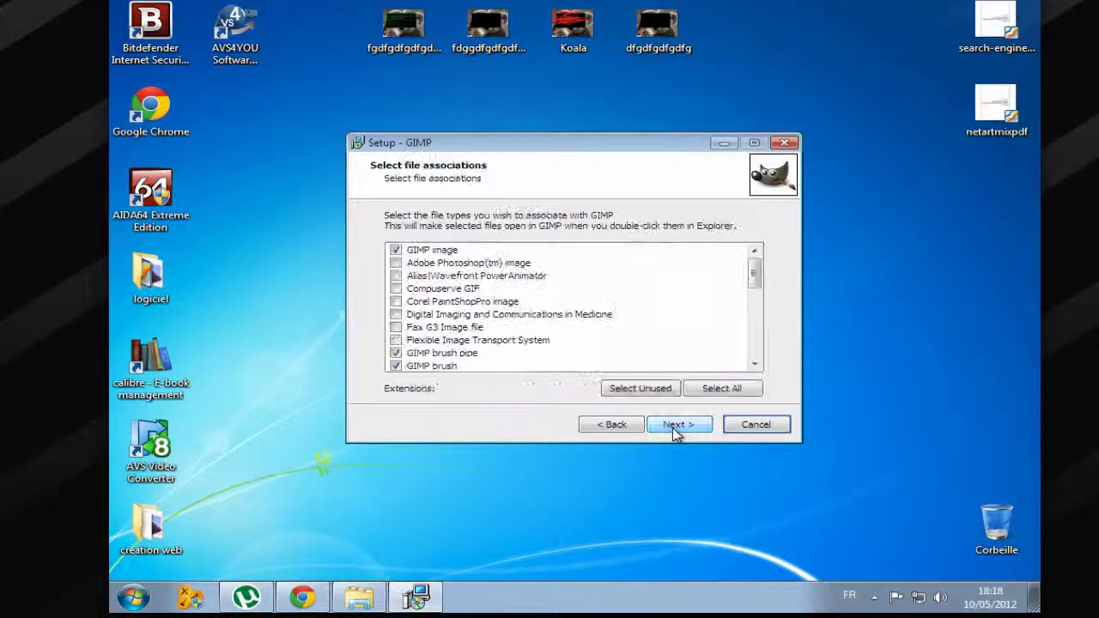
Associate Adobe Photoshop, Alias|Wavefront PowerAnimator, Corel PaintShopPro, Digital Imaging and Communications in Medicine, Fax G3, Flexible Image Transport System and Compuserve GIF files with GIMP
{"action": "left_click", "coordinate": [396, 262]}
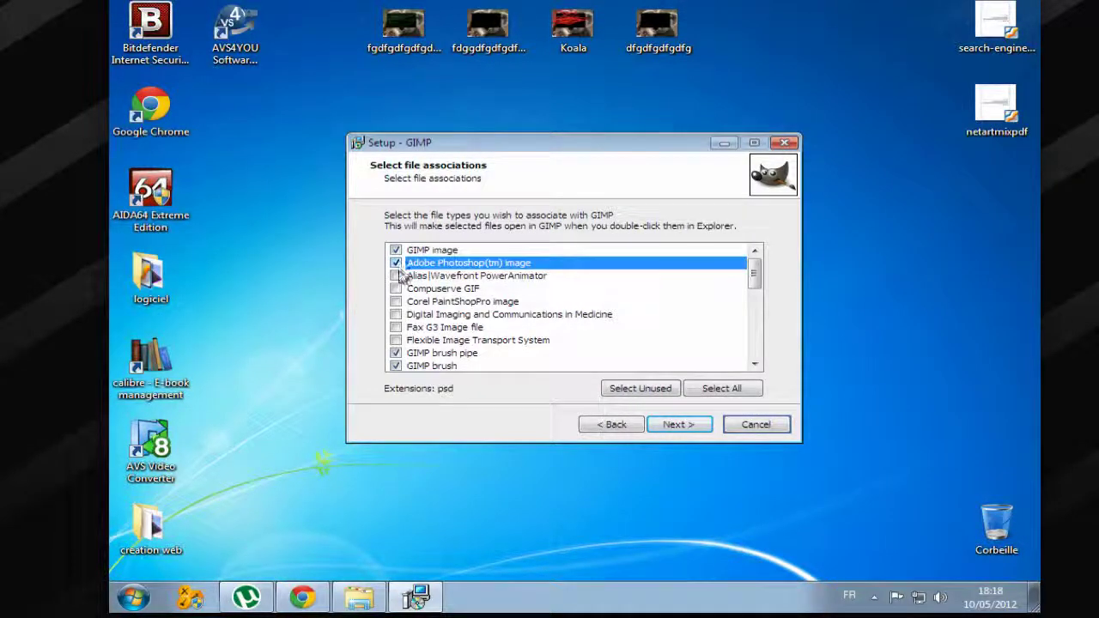
{"action": "left_click", "coordinate": [396, 276]}
{"action": "left_click", "coordinate": [396, 301]}
{"action": "left_click", "coordinate": [396, 315]}
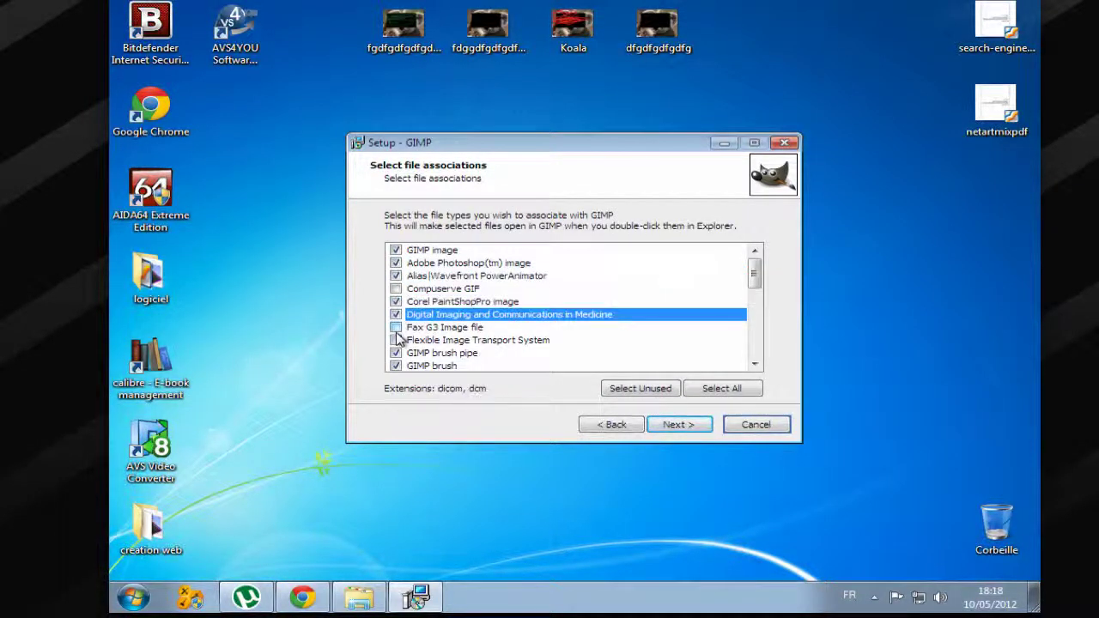
{"action": "left_click", "coordinate": [396, 327]}
{"action": "left_click", "coordinate": [397, 340]}
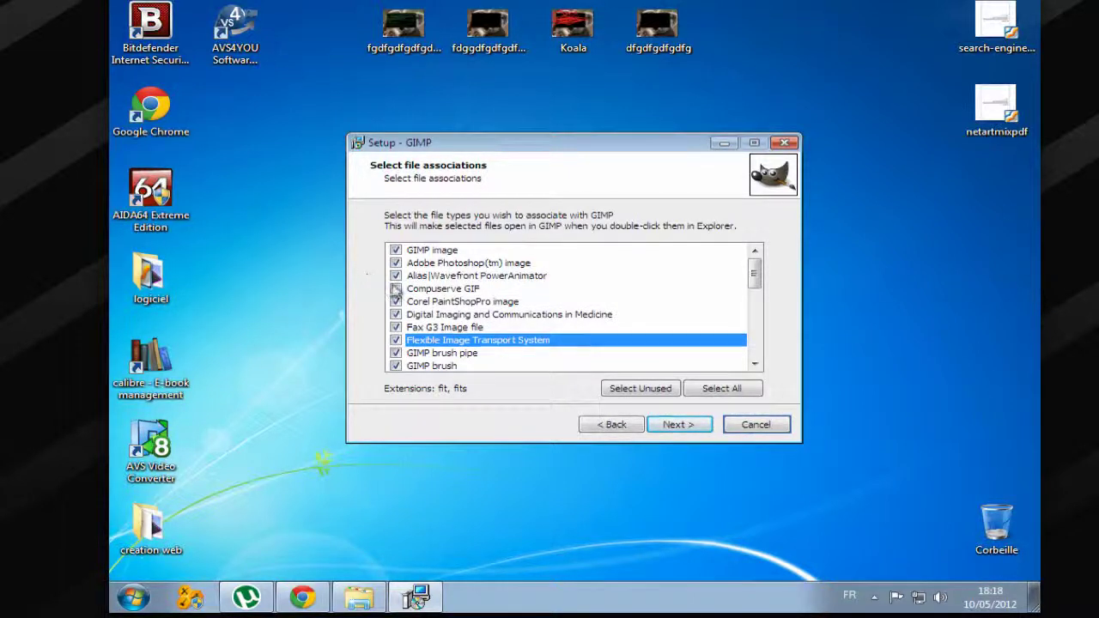
{"action": "left_click", "coordinate": [396, 289]}
Add file associations for ZSoft Paintbrush image, X Window Dump, X Pixmap, Windows Metafile, and Windows and OS/2 Bitmaps
{"action": "scroll", "coordinate": [448, 294], "scroll_direction": "down", "scroll_amount": 4}
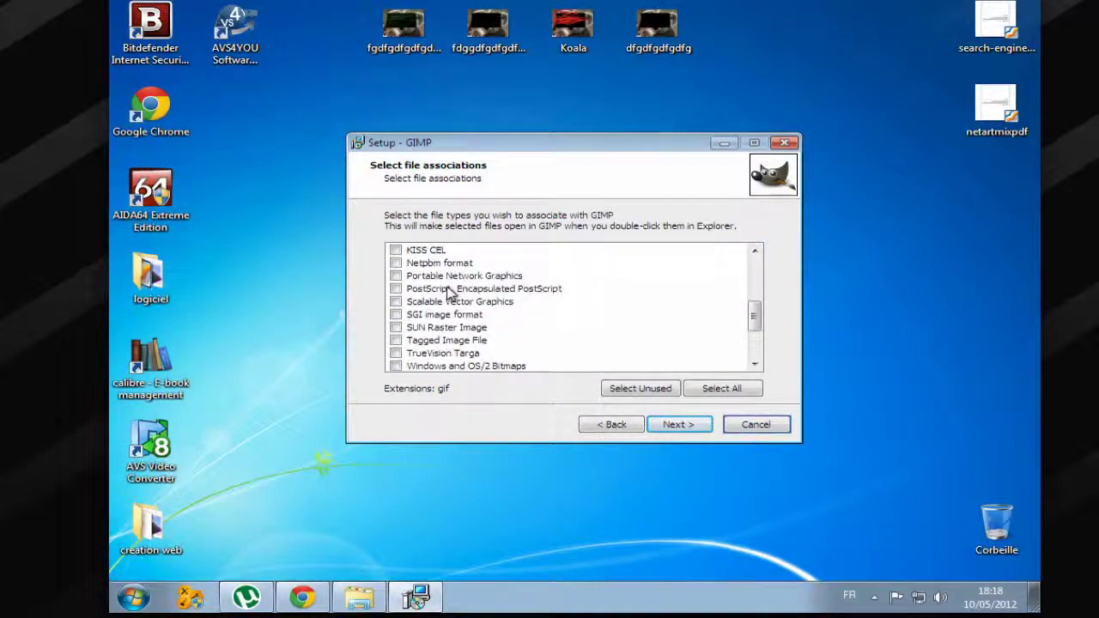
{"action": "scroll", "coordinate": [448, 294], "scroll_direction": "down", "scroll_amount": 3}
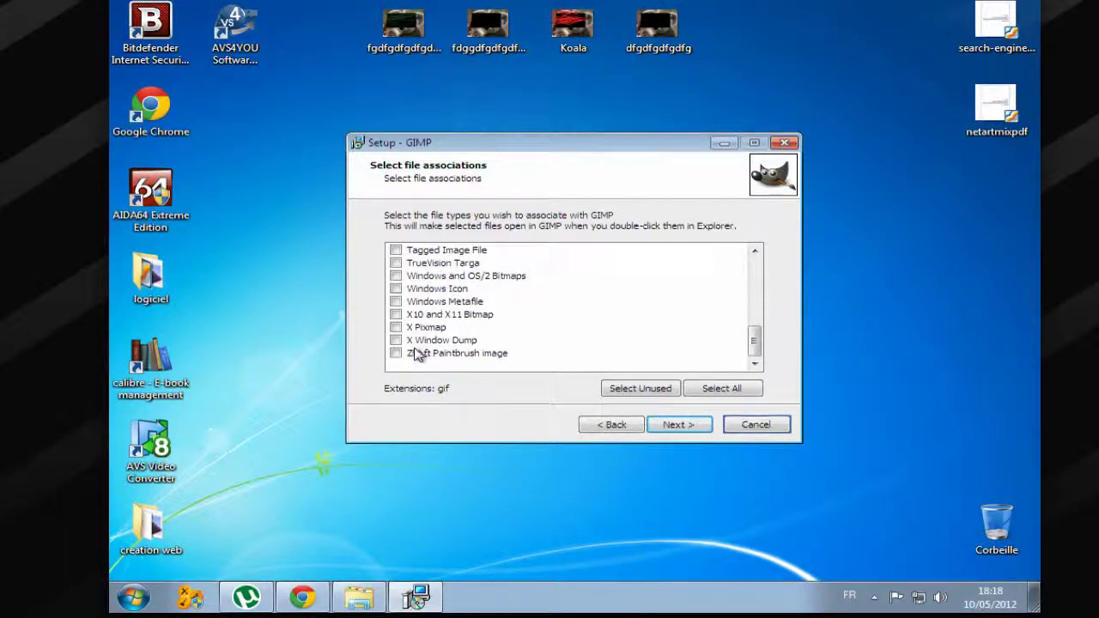
{"action": "left_click", "coordinate": [396, 354]}
{"action": "left_click", "coordinate": [396, 341]}
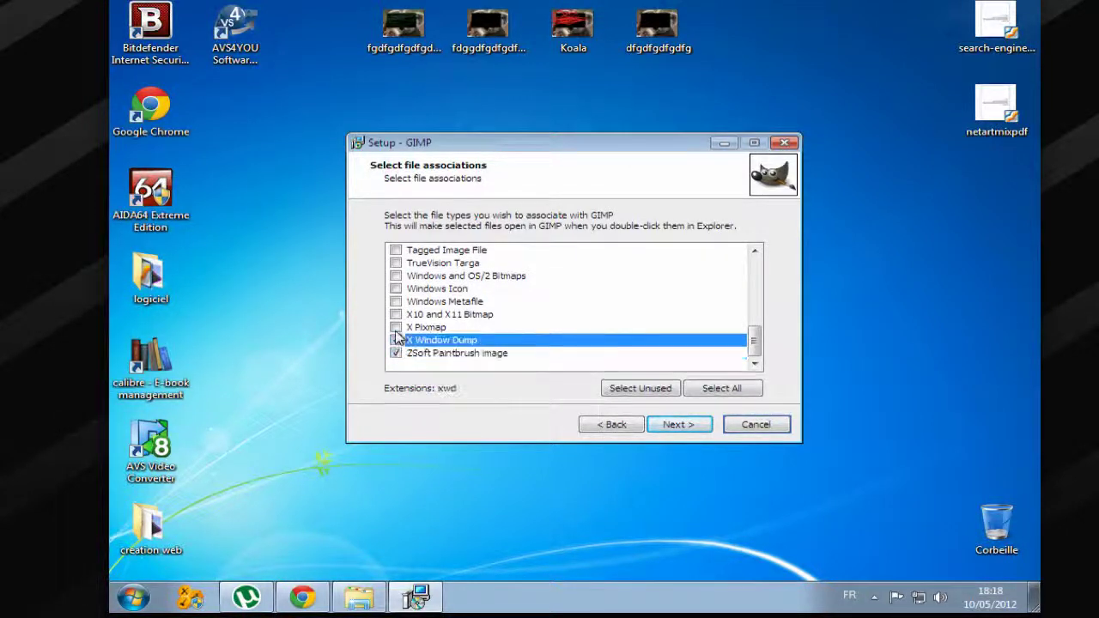
{"action": "left_click", "coordinate": [396, 328]}
{"action": "left_click", "coordinate": [395, 301]}
{"action": "left_click", "coordinate": [394, 276]}
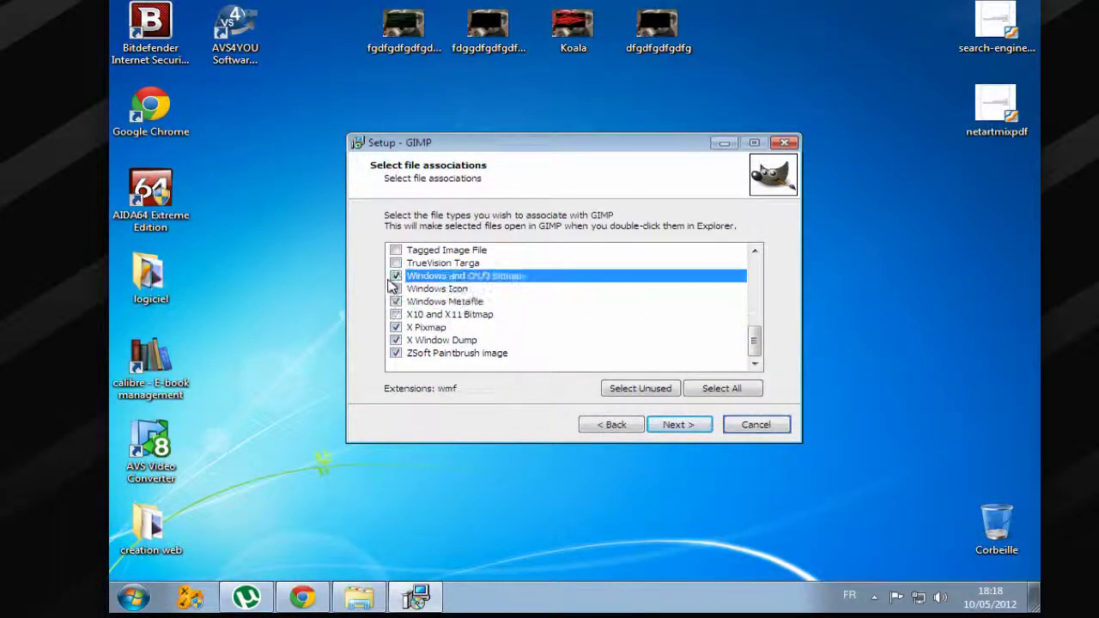
Associate the JPEG image file type with GIMP as well
{"action": "scroll", "coordinate": [488, 318], "scroll_direction": "up", "scroll_amount": 4}
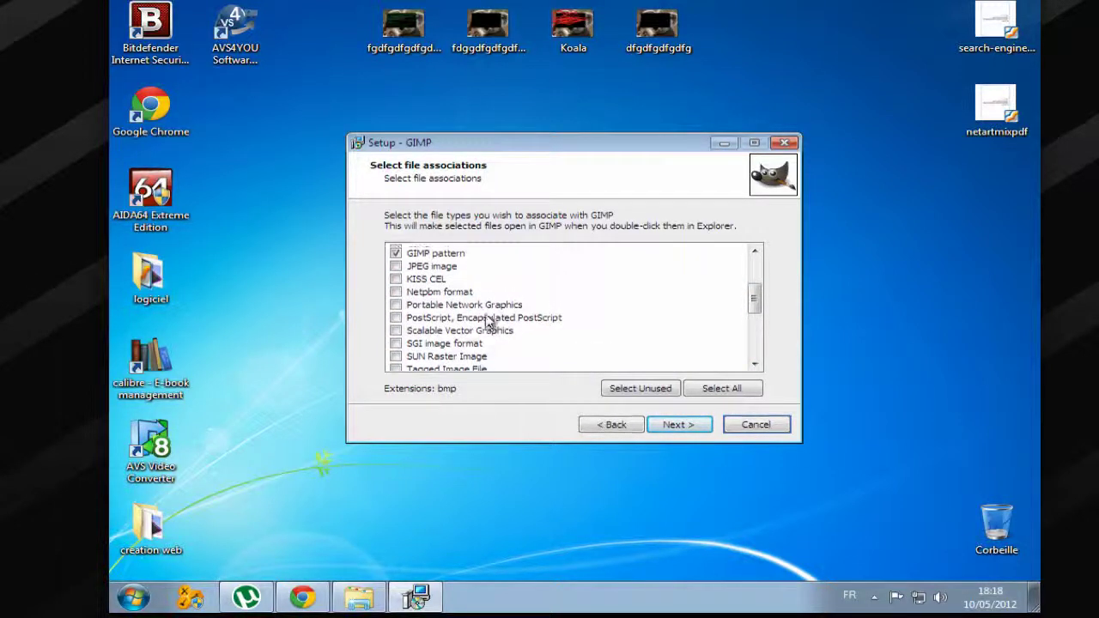
{"action": "left_click", "coordinate": [703, 427]}
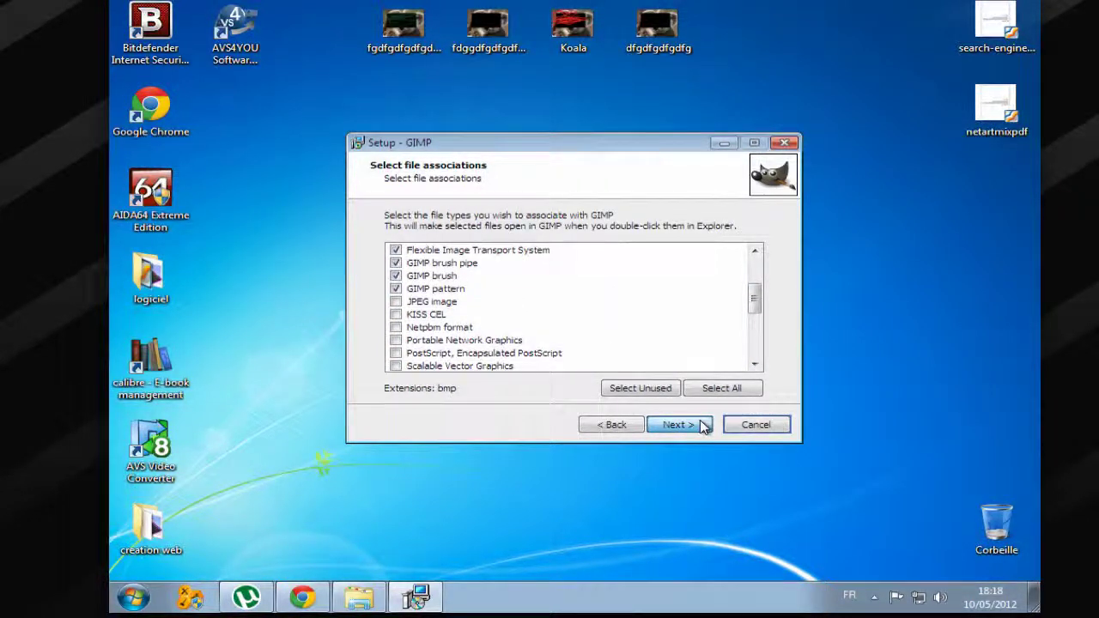
{"action": "left_click", "coordinate": [435, 302]}
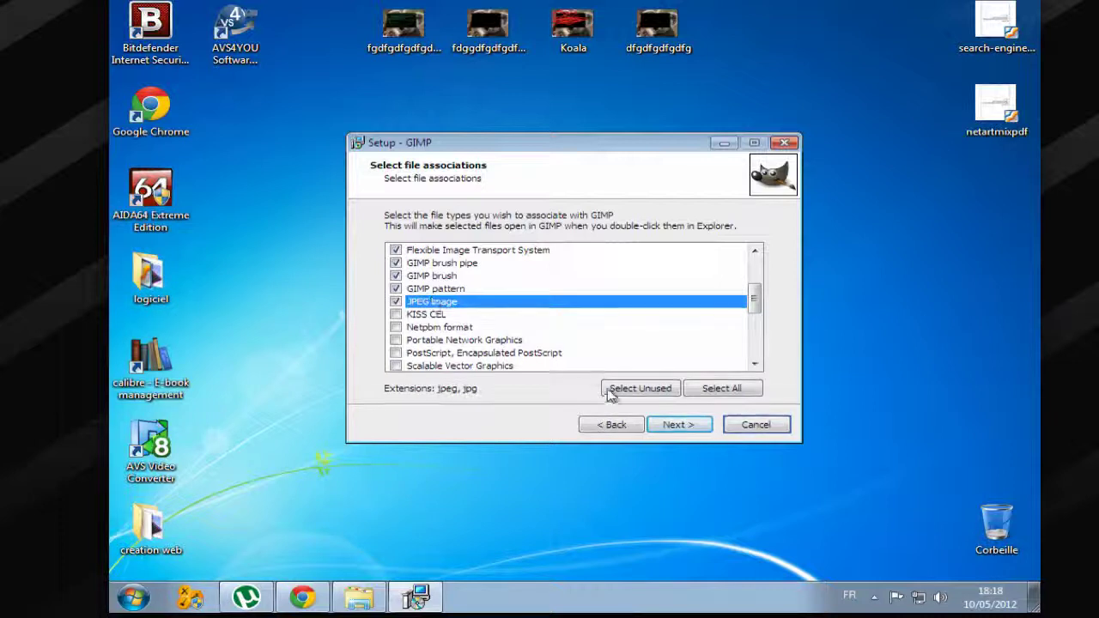
Add a desktop icon and a Quick Launch icon, install GIMP with the chosen settings and finish the setup
{"action": "left_click", "coordinate": [668, 426]}
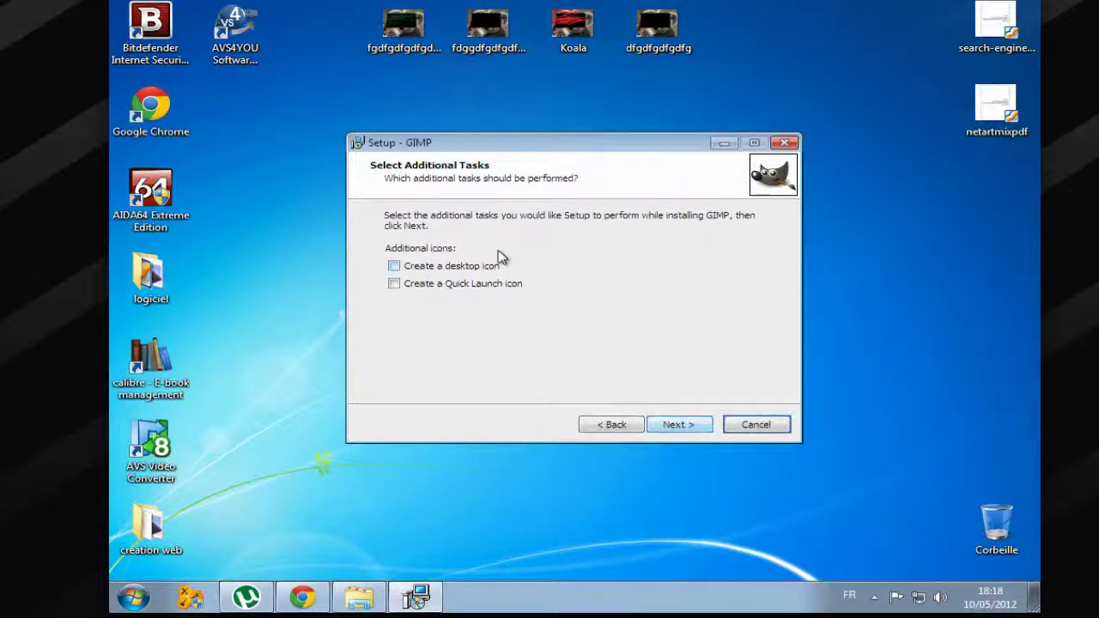
{"action": "left_click", "coordinate": [469, 284]}
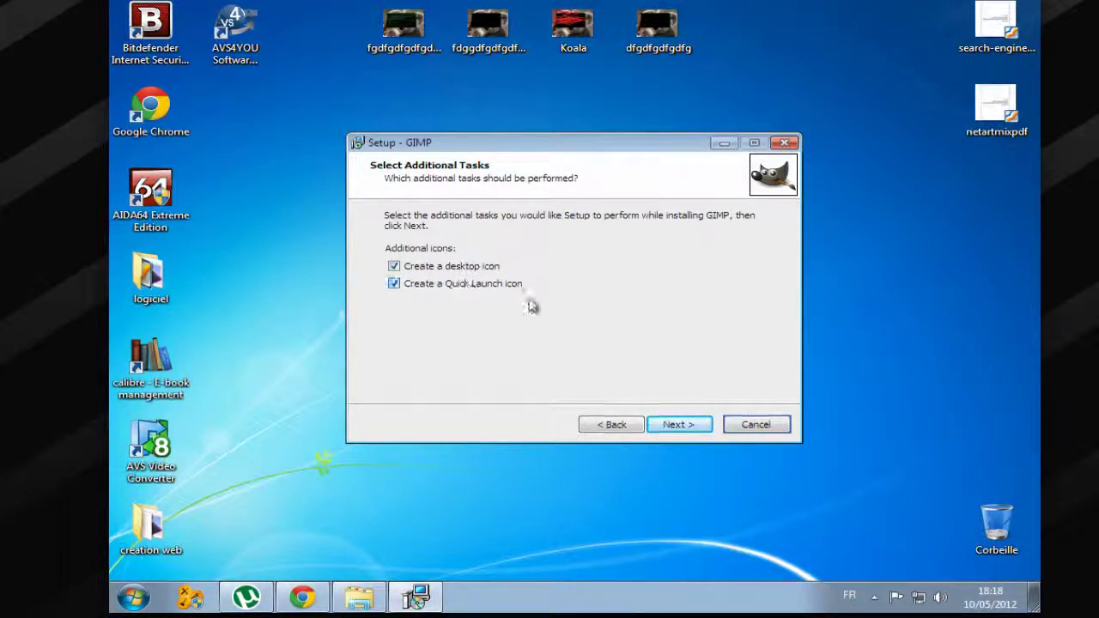
{"action": "left_click", "coordinate": [694, 427]}
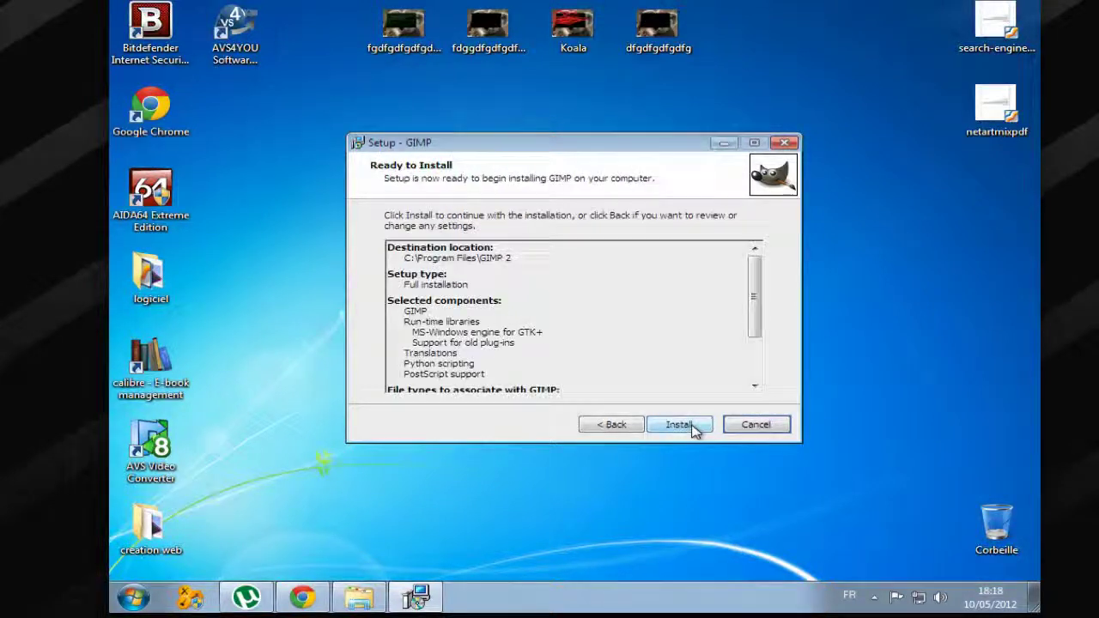
{"action": "left_click", "coordinate": [694, 427]}
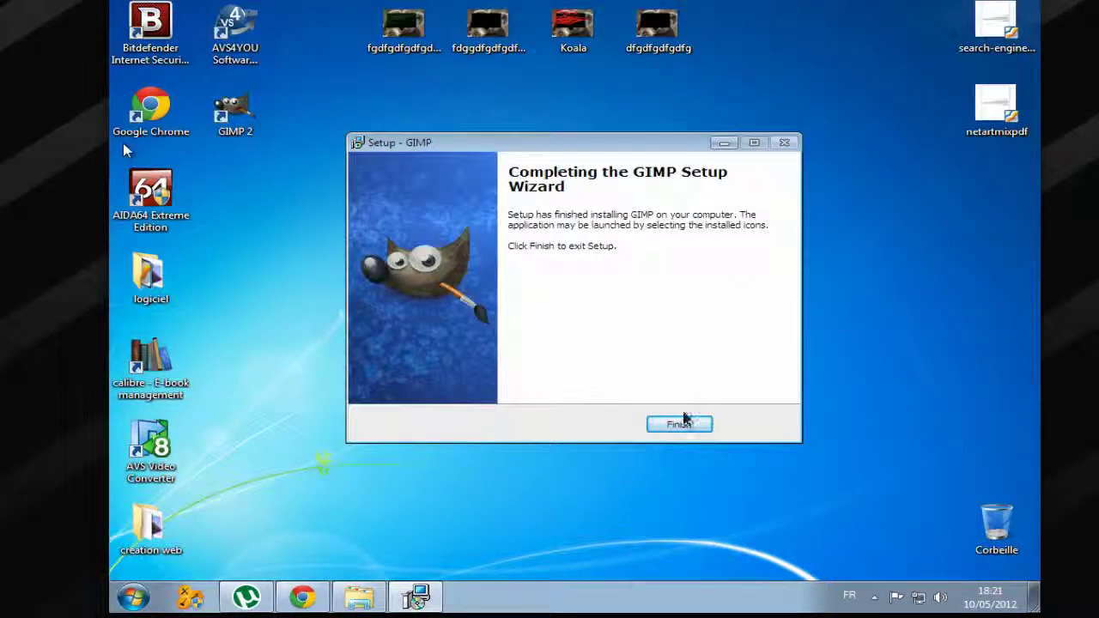
{"action": "left_click", "coordinate": [679, 424]}
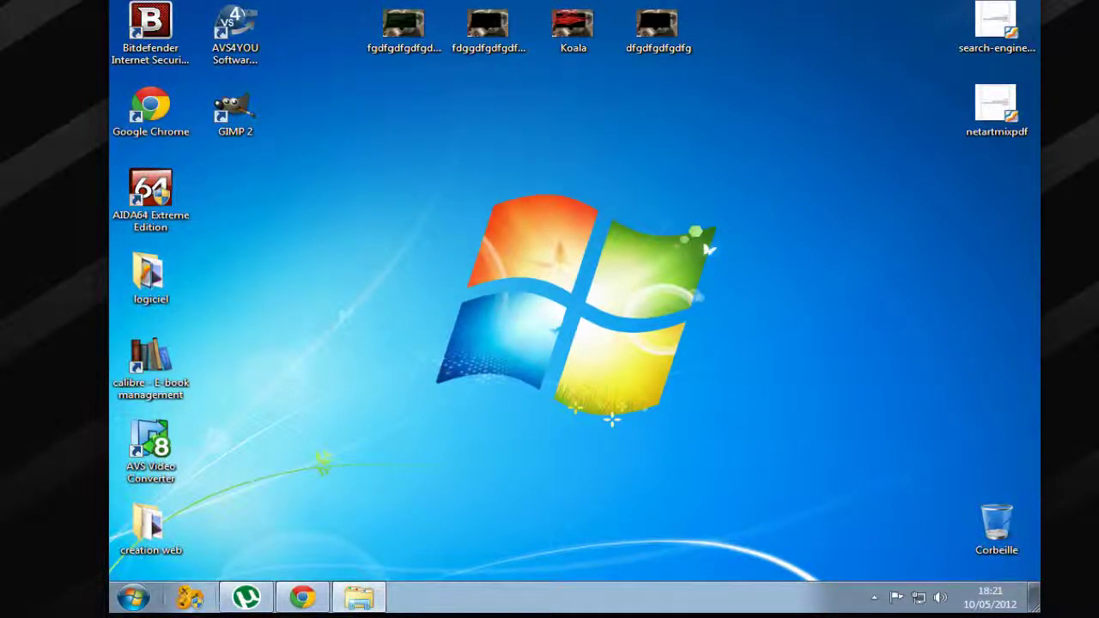
{"action": "left_click", "coordinate": [291, 599]}
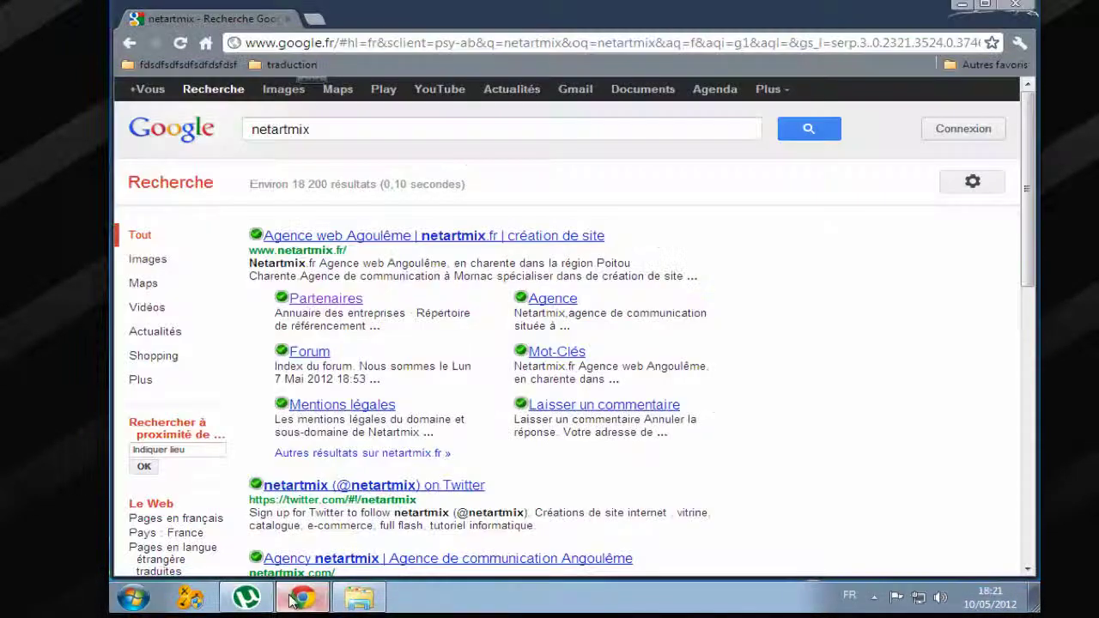
{"action": "left_click", "coordinate": [364, 127]}
{"action": "left_click_drag", "start_coordinate": [364, 128], "coordinate": [215, 115]}
{"action": "type", "text": "gimp"}
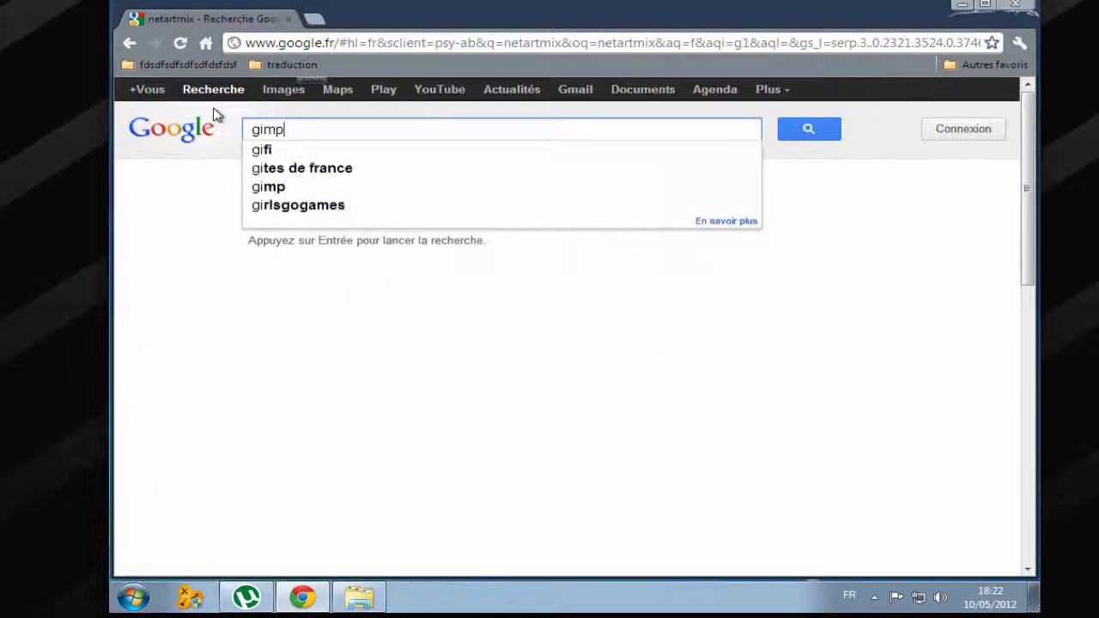
{"action": "key", "text": "Return"}
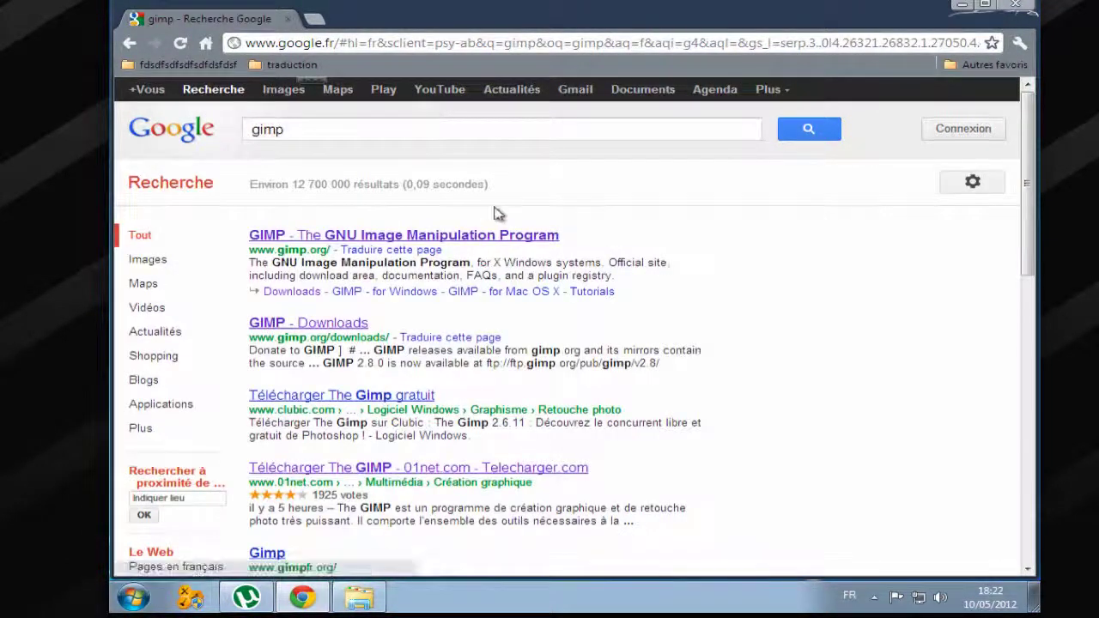
{"action": "left_click", "coordinate": [511, 242]}
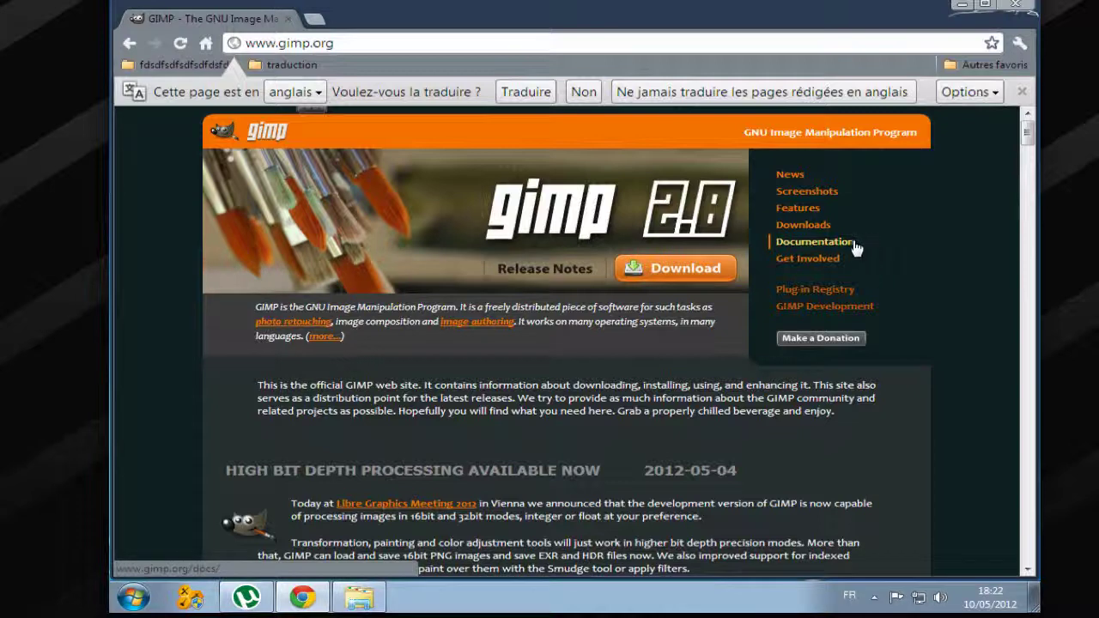
Start downloading the French GIMP User Manual from the site's Downloads page
{"action": "left_click", "coordinate": [815, 228]}
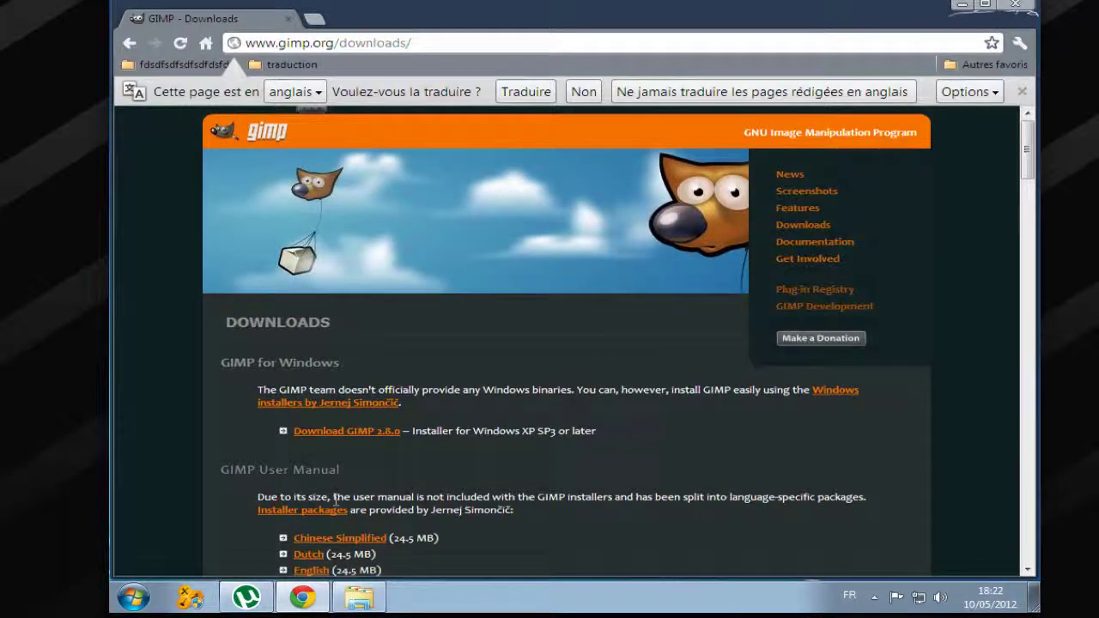
{"action": "scroll", "coordinate": [381, 442], "scroll_direction": "down", "scroll_amount": 1}
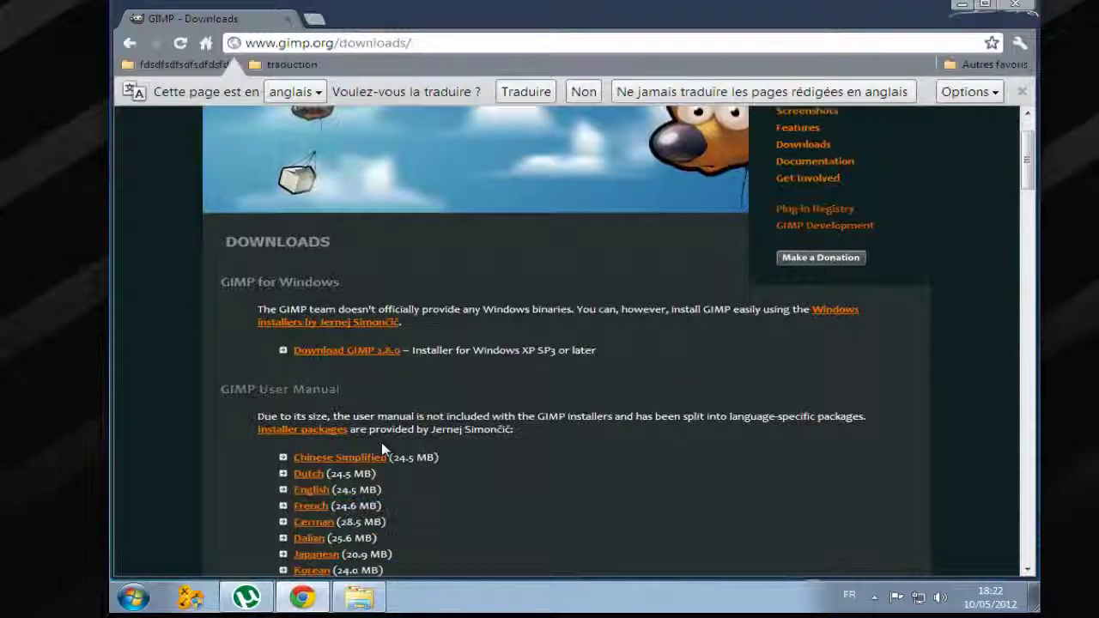
{"action": "scroll", "coordinate": [381, 442], "scroll_direction": "down", "scroll_amount": 1}
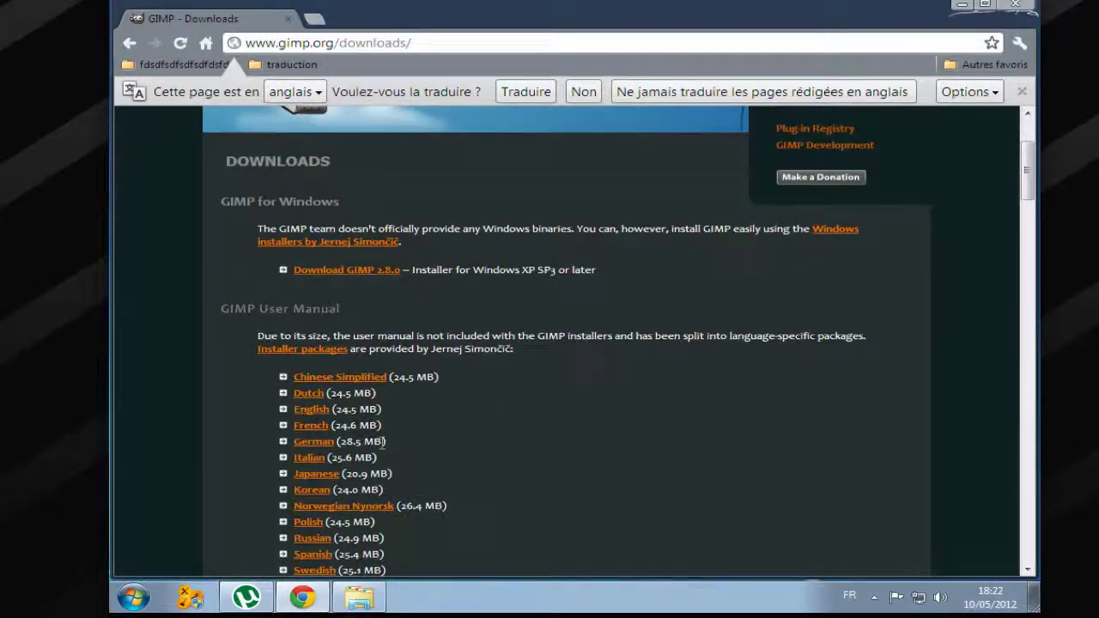
{"action": "left_click", "coordinate": [320, 428]}
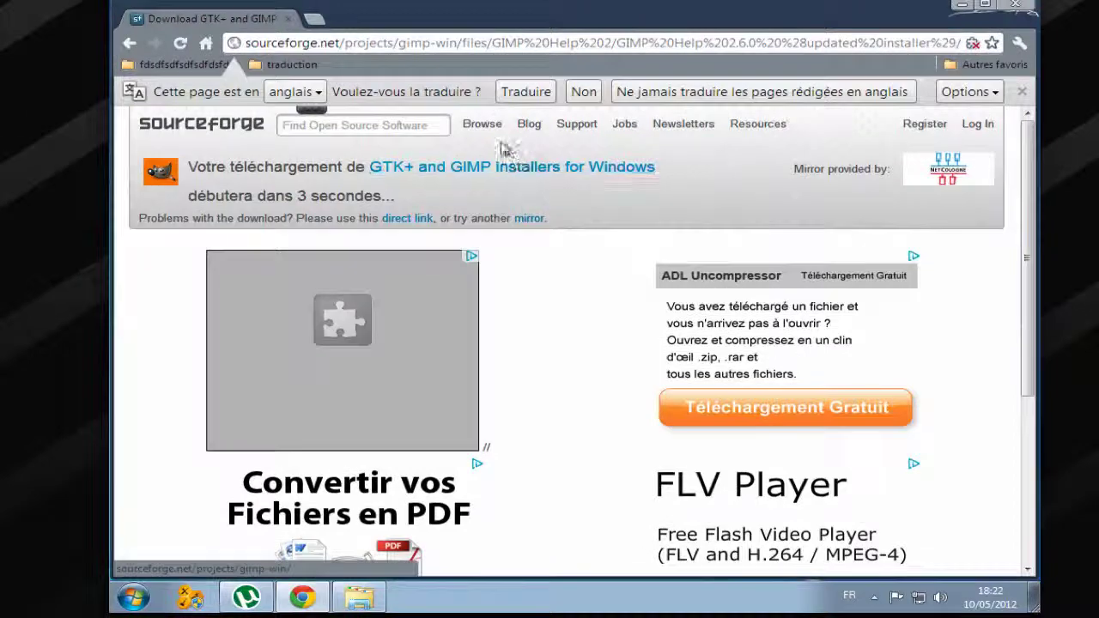
Minimize the browser and launch GIMP 2 from the desktop
{"action": "left_click", "coordinate": [320, 606]}
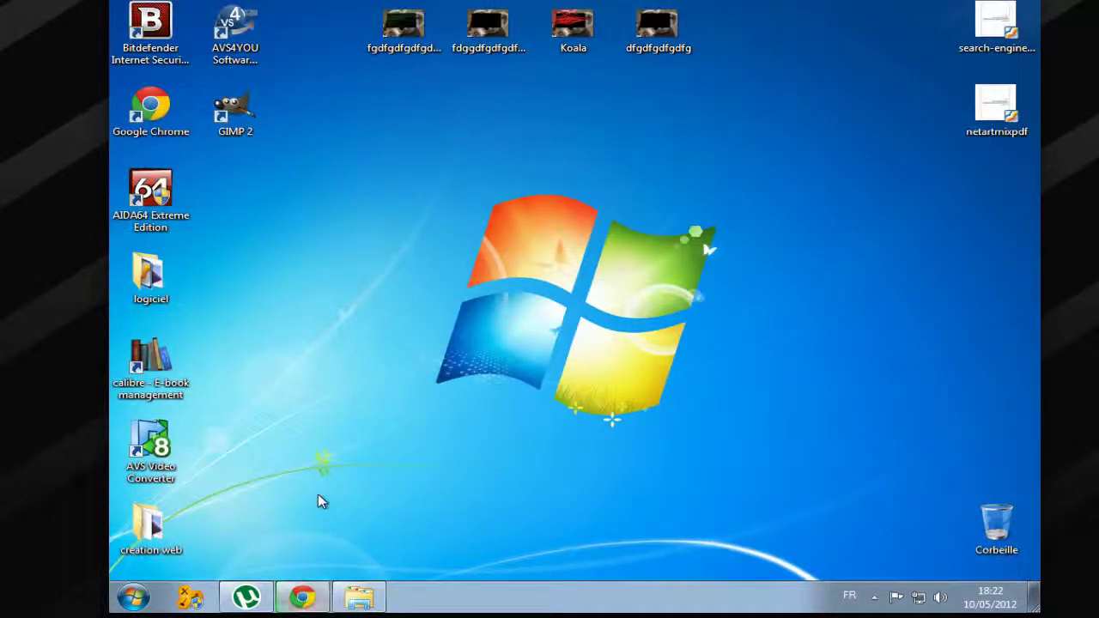
{"action": "double_click", "coordinate": [245, 118]}
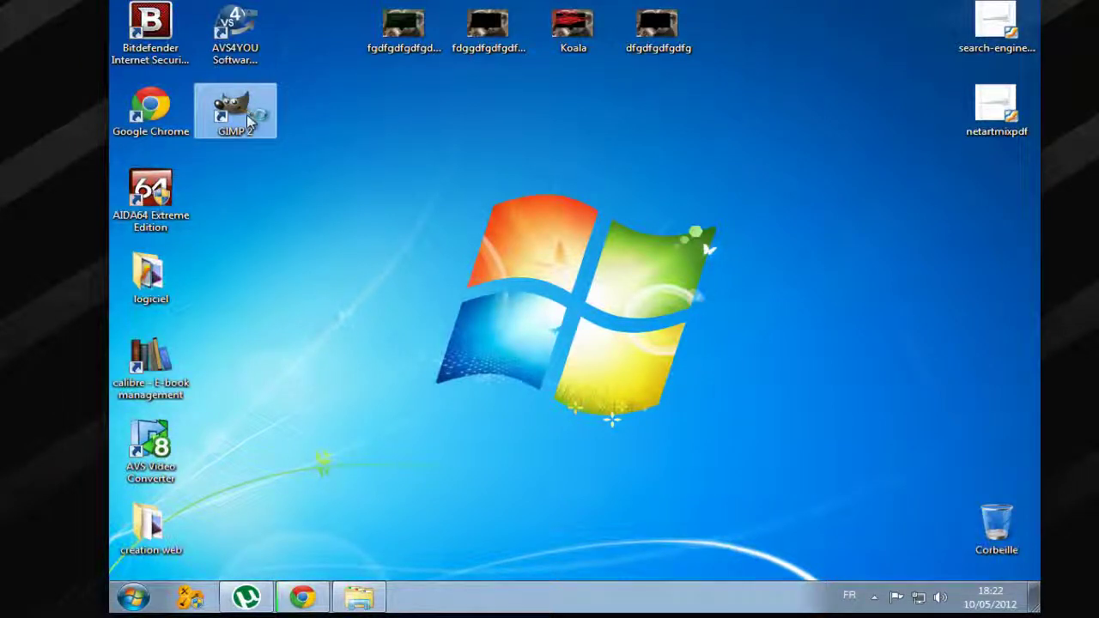
{"action": "double_click", "coordinate": [248, 120]}
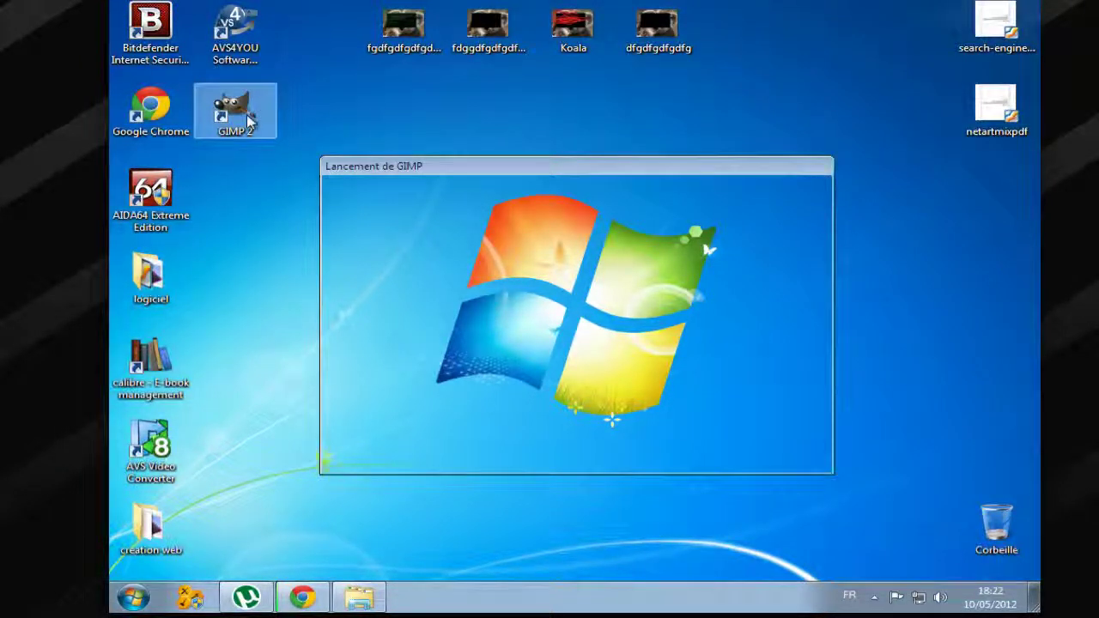
{"action": "left_click", "coordinate": [305, 599]}
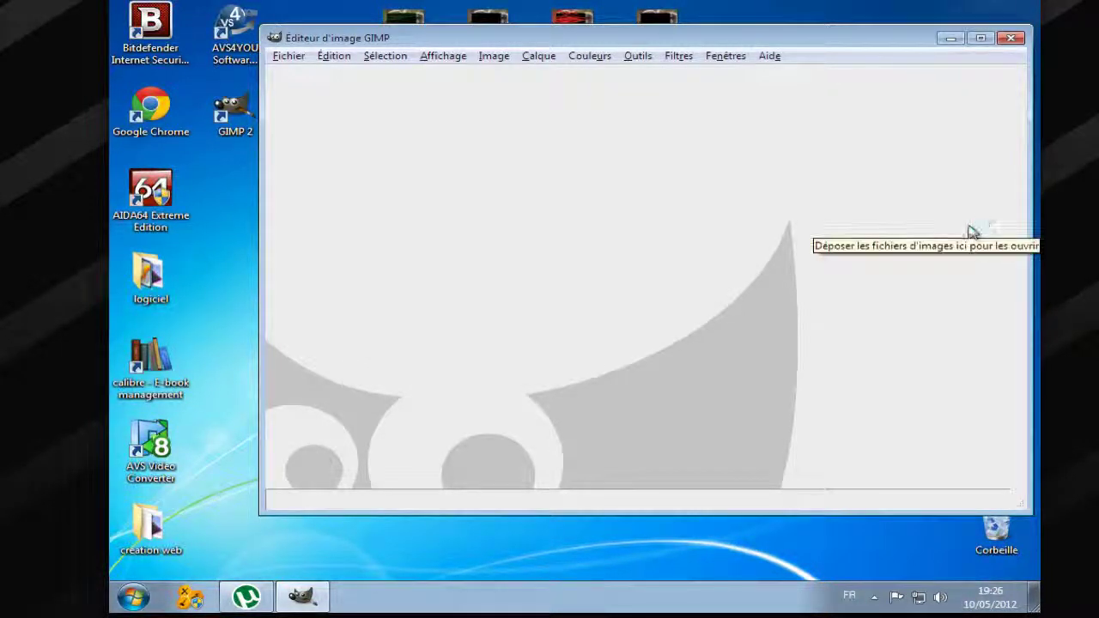
Create a new image from the 640x480 template, keeping Couleur RVB as the colour space in the advanced options
{"action": "left_click", "coordinate": [283, 56]}
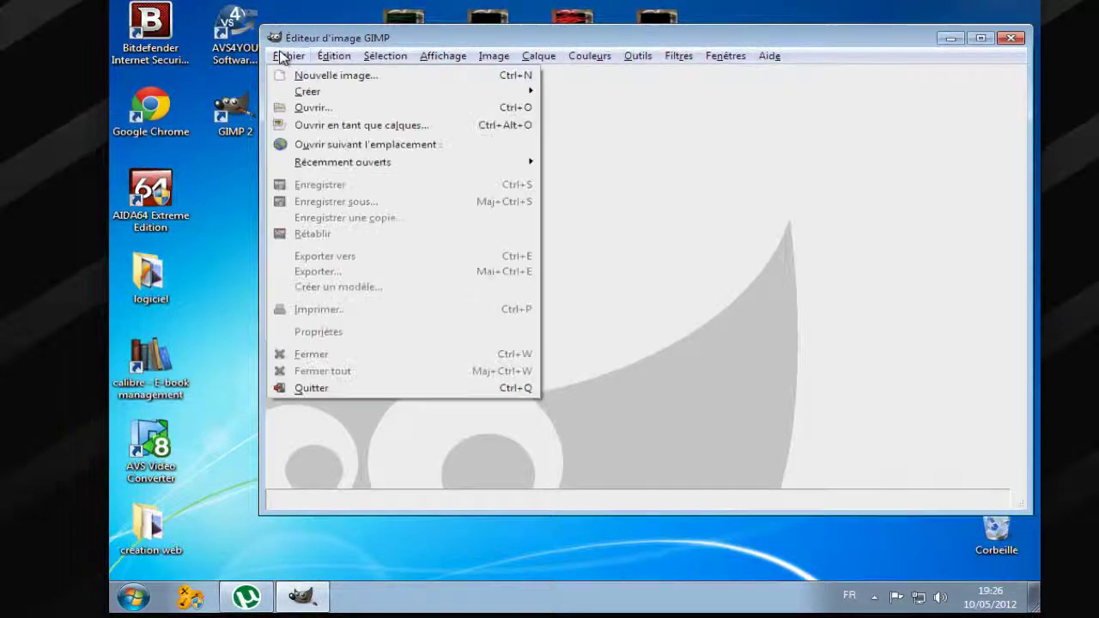
{"action": "left_click", "coordinate": [319, 76]}
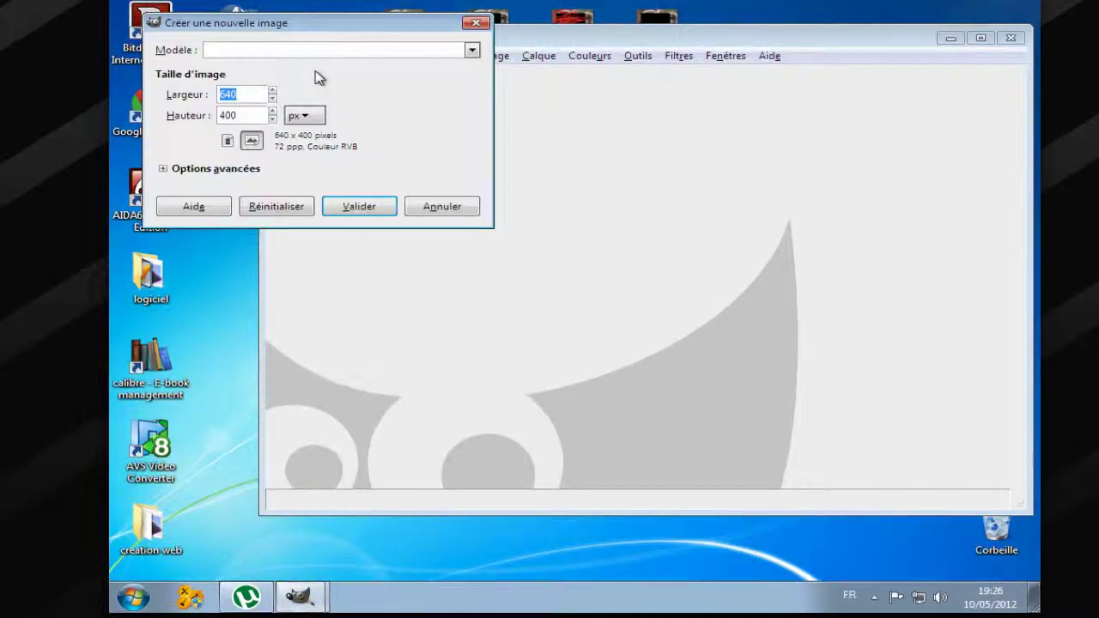
{"action": "left_click", "coordinate": [471, 51]}
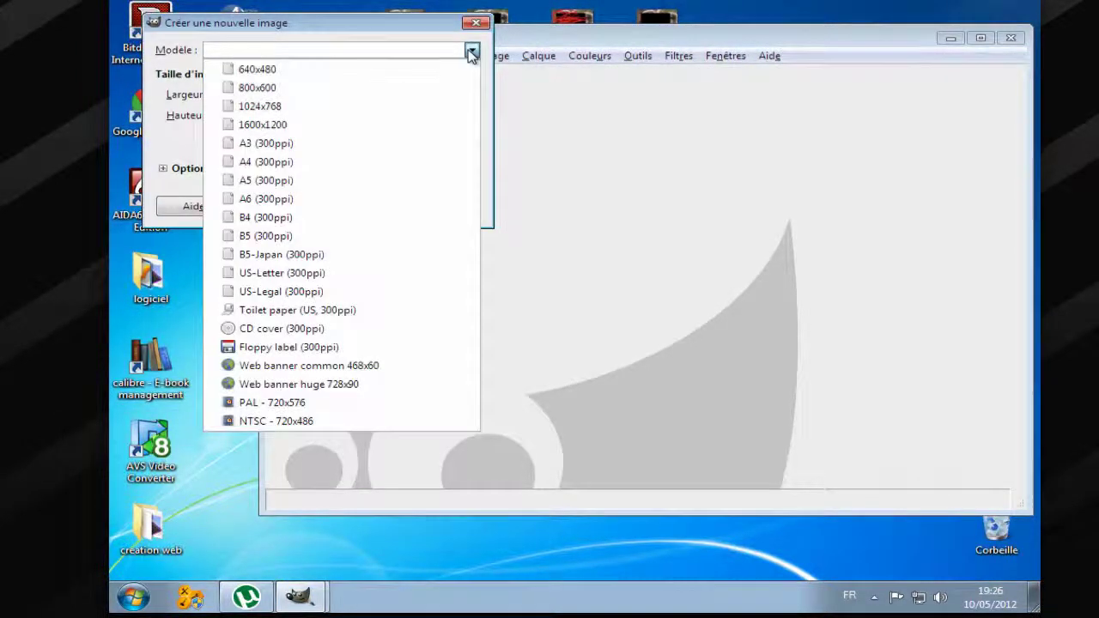
{"action": "left_click", "coordinate": [340, 74]}
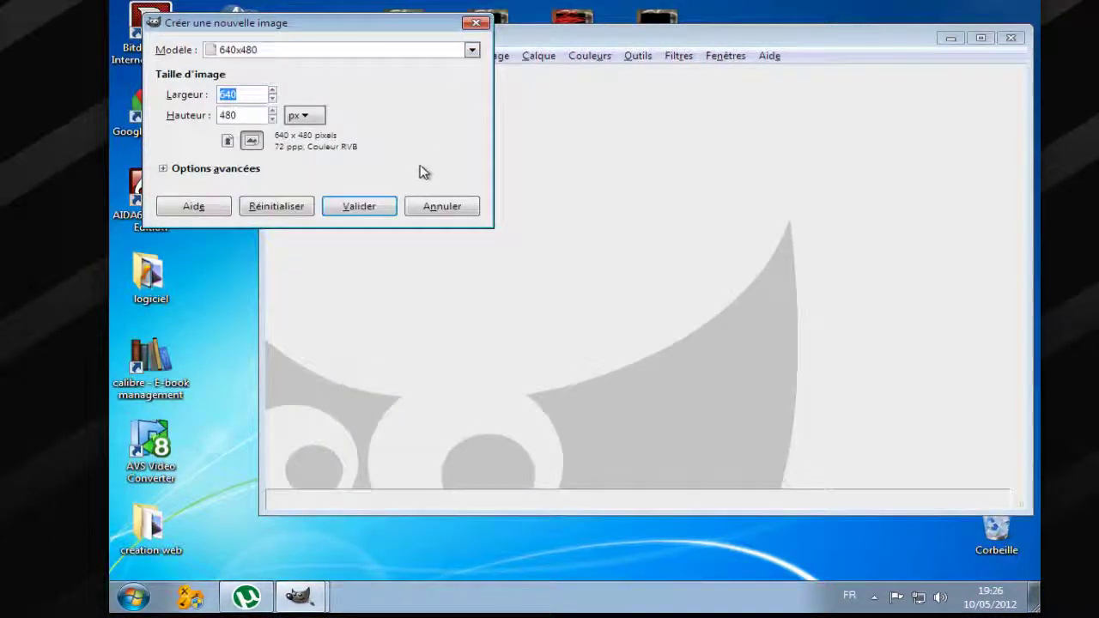
{"action": "left_click", "coordinate": [251, 172]}
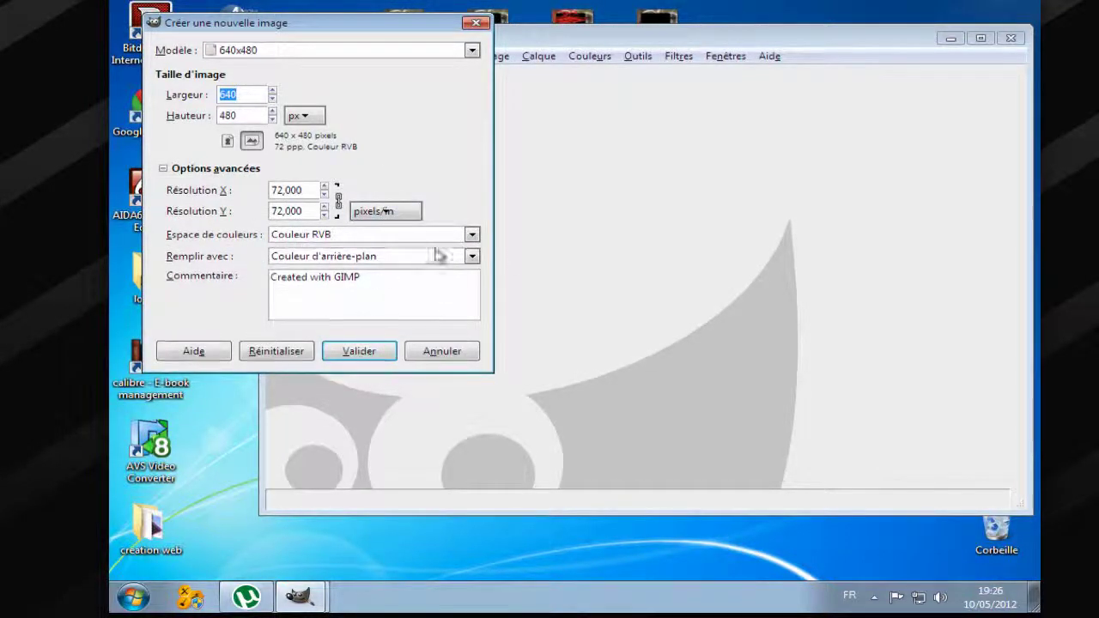
{"action": "left_click", "coordinate": [473, 236]}
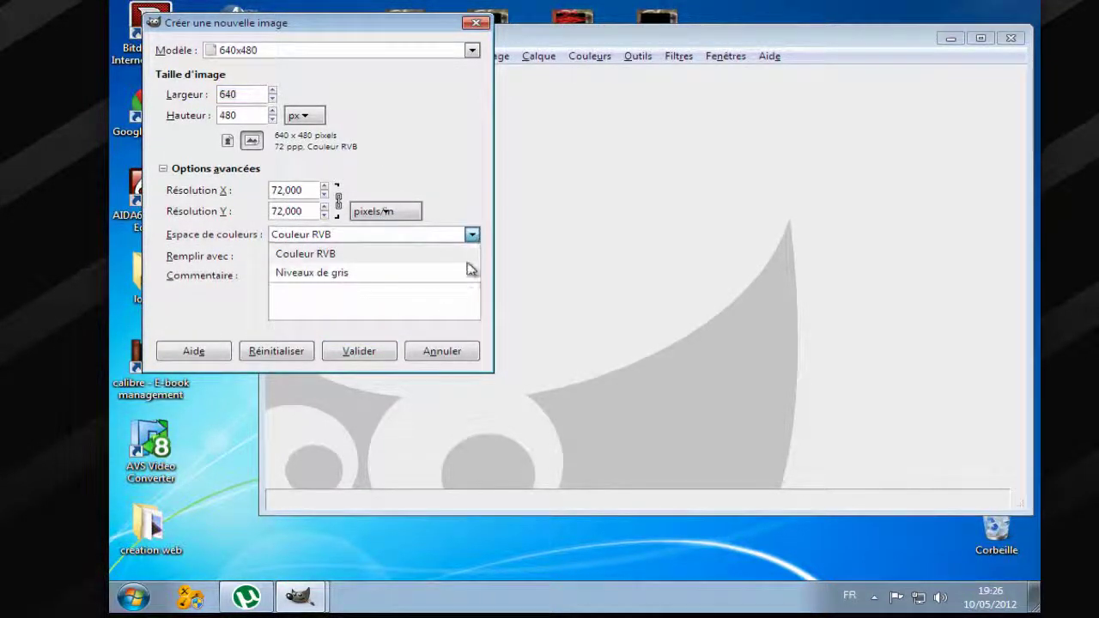
{"action": "left_click", "coordinate": [443, 158]}
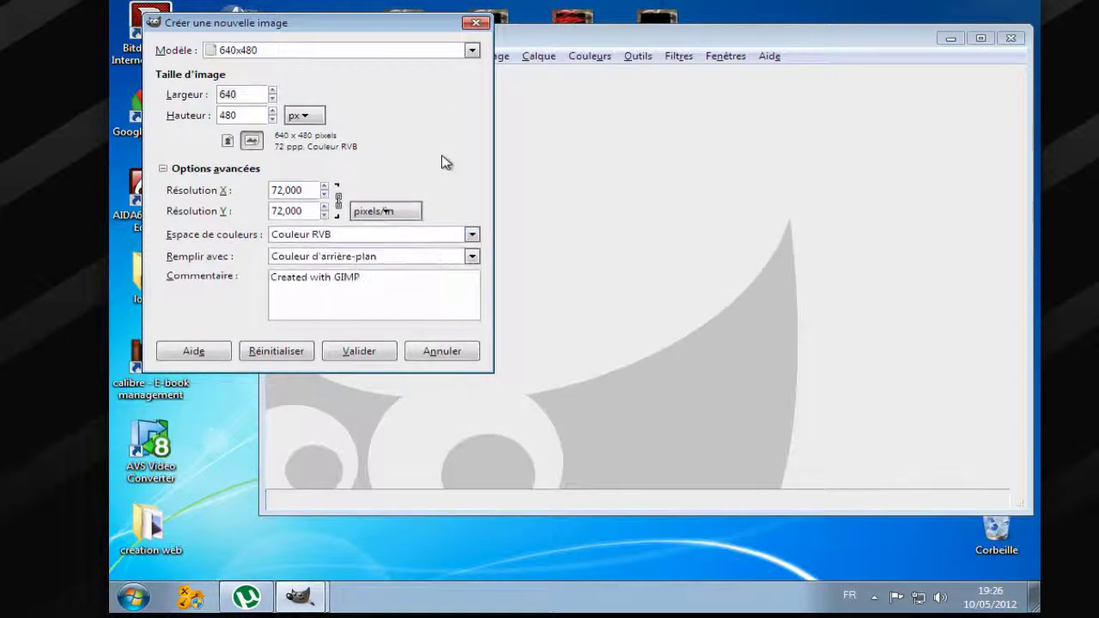
{"action": "left_click", "coordinate": [334, 352]}
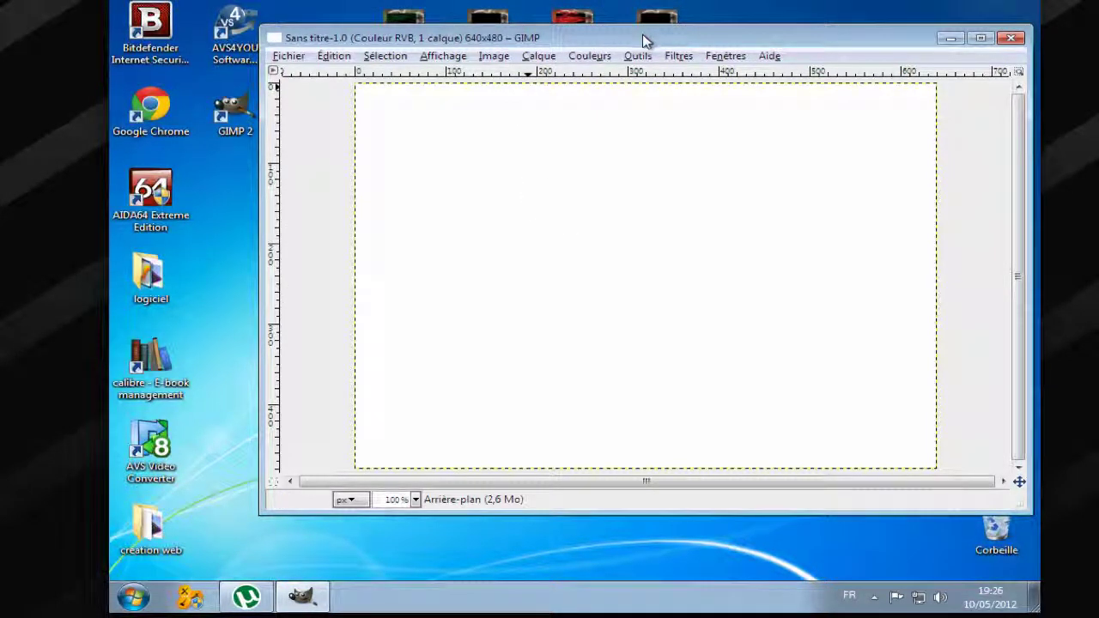
Reposition the image window, reopen the recently closed toolbox with tool options (Boîte à outils - Options des outils) and narrow it
{"action": "left_click_drag", "start_coordinate": [644, 38], "coordinate": [570, 54]}
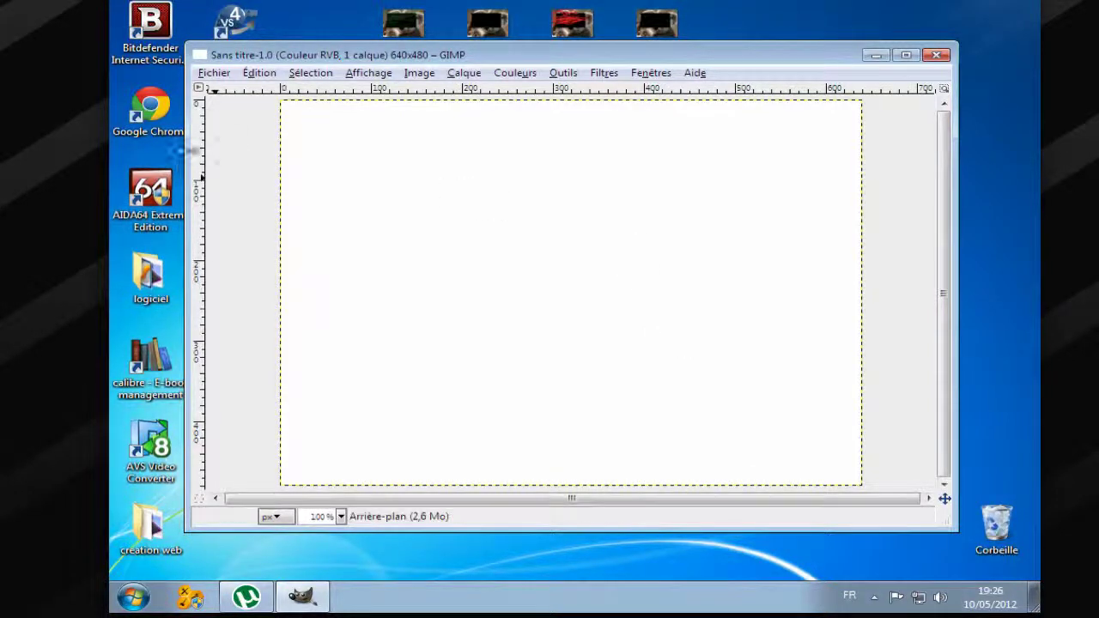
{"action": "left_click", "coordinate": [564, 73]}
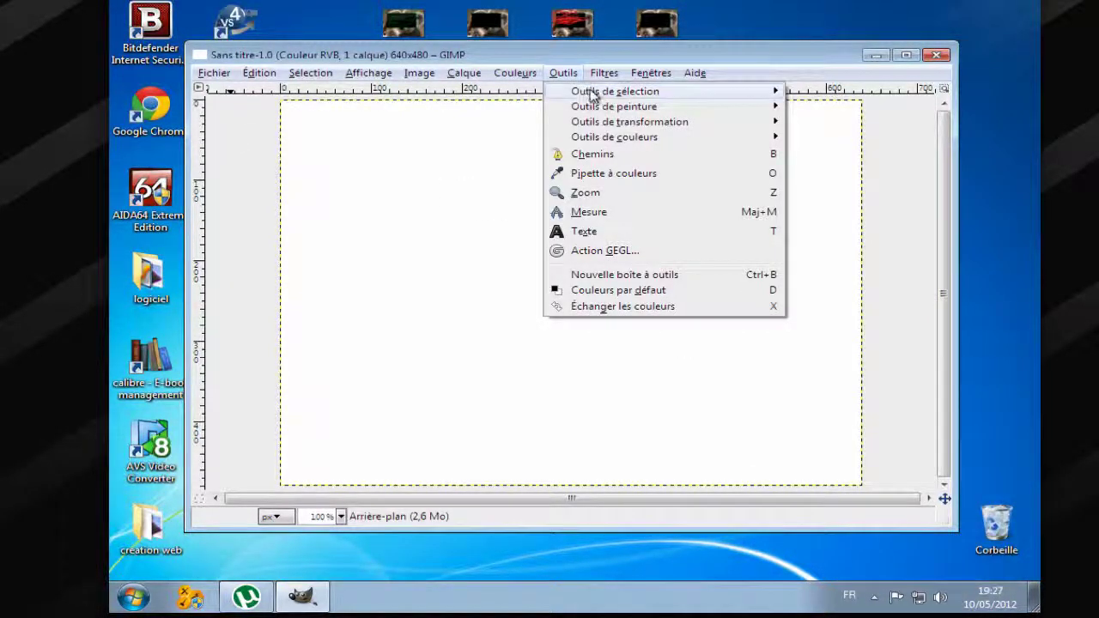
{"action": "mouse_move", "coordinate": [594, 96]}
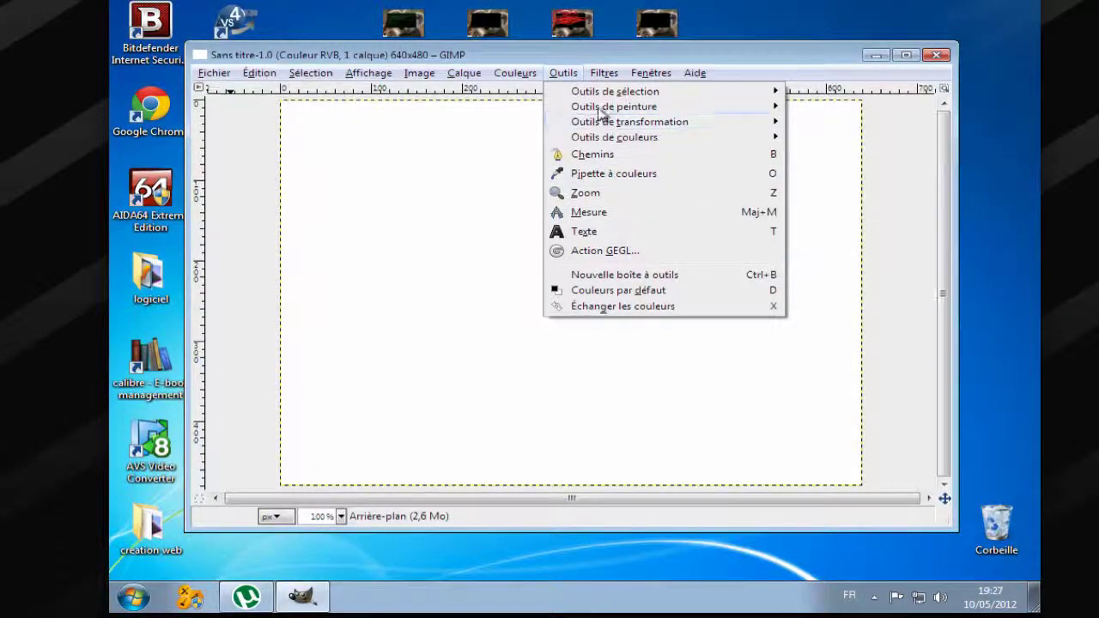
{"action": "mouse_move", "coordinate": [607, 78]}
{"action": "mouse_move", "coordinate": [648, 80]}
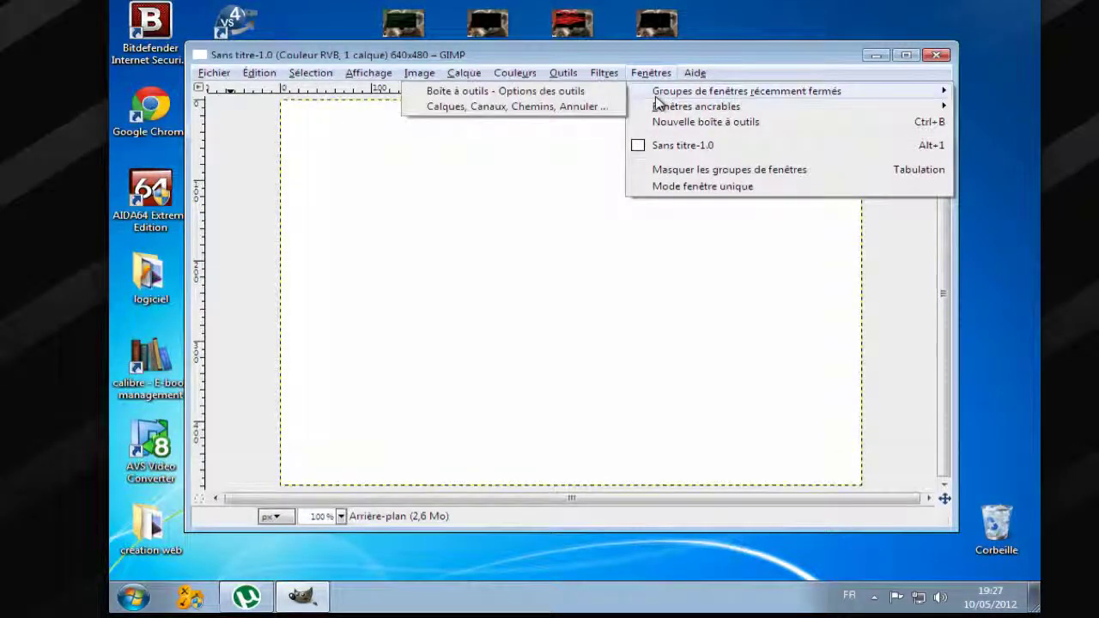
{"action": "left_click", "coordinate": [516, 91]}
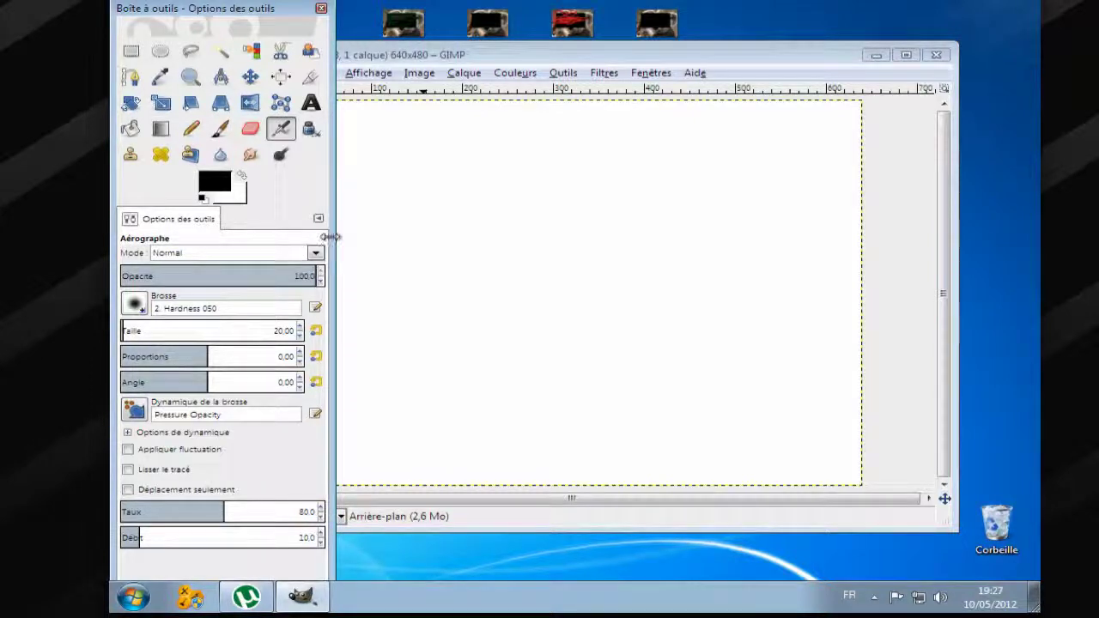
{"action": "left_click_drag", "start_coordinate": [330, 237], "coordinate": [242, 238]}
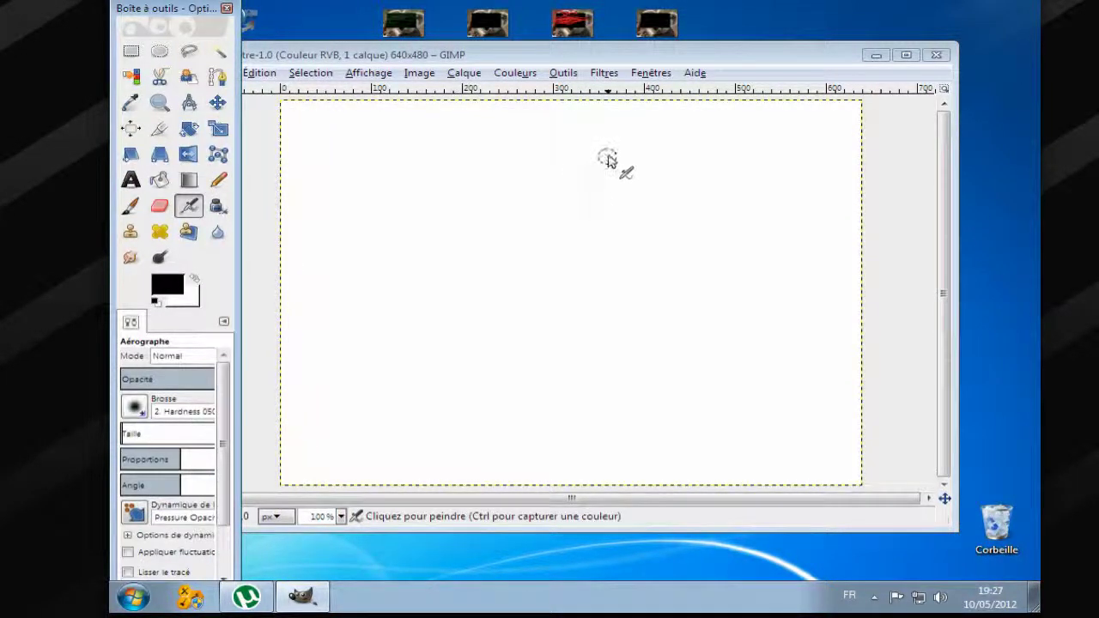
Show the dockable channels dialog (Canaux) over the canvas and close it again
{"action": "left_click", "coordinate": [653, 72]}
{"action": "mouse_move", "coordinate": [716, 108]}
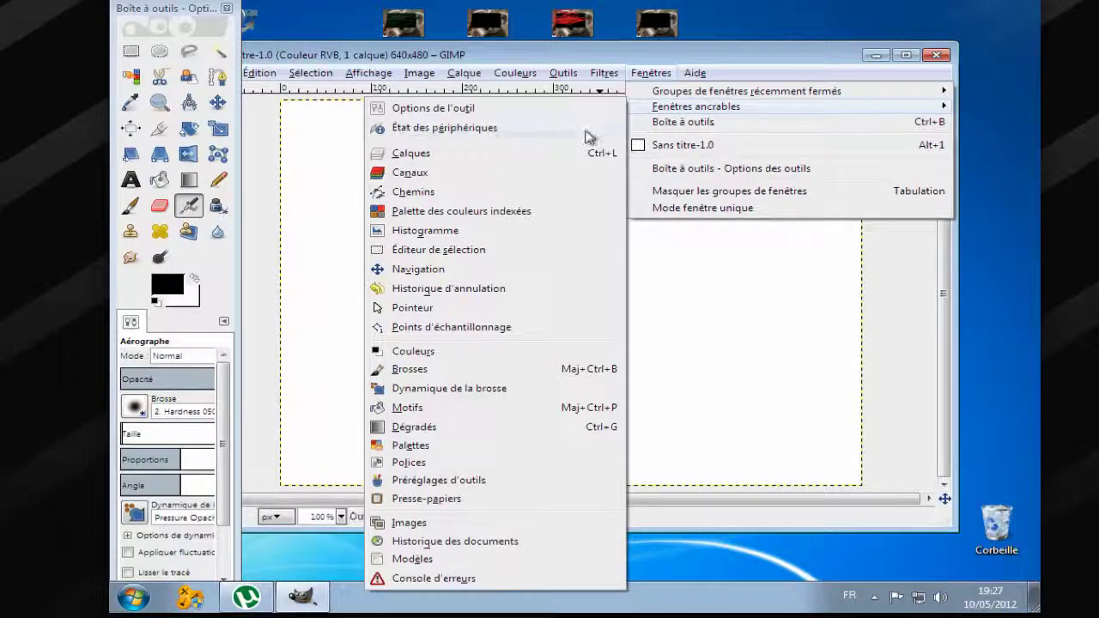
{"action": "left_click", "coordinate": [543, 172]}
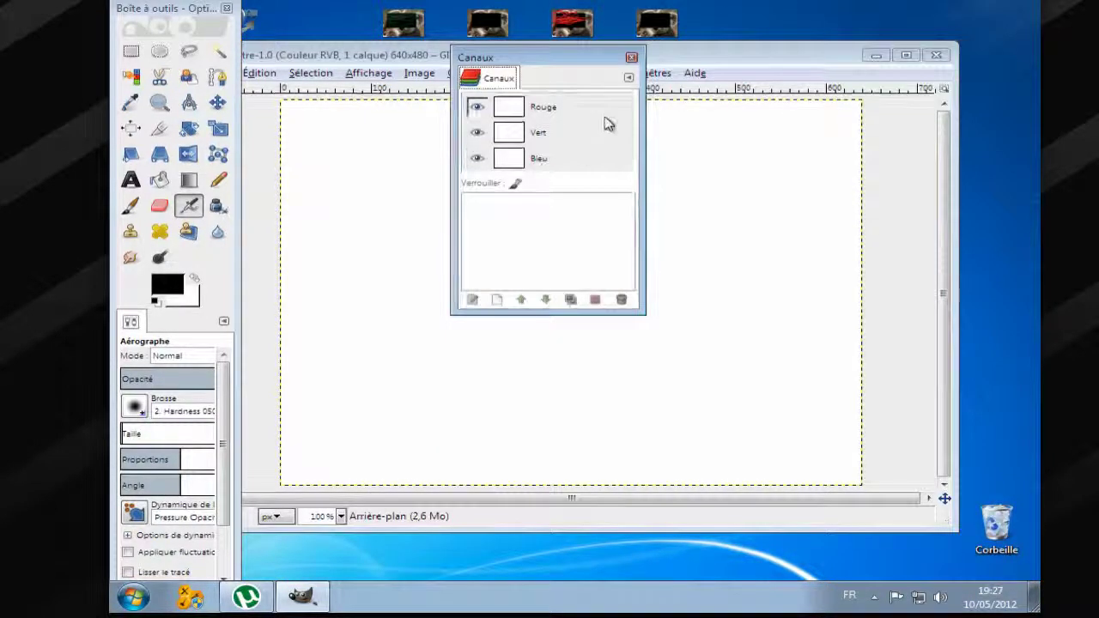
{"action": "left_click_drag", "start_coordinate": [615, 57], "coordinate": [580, 147]}
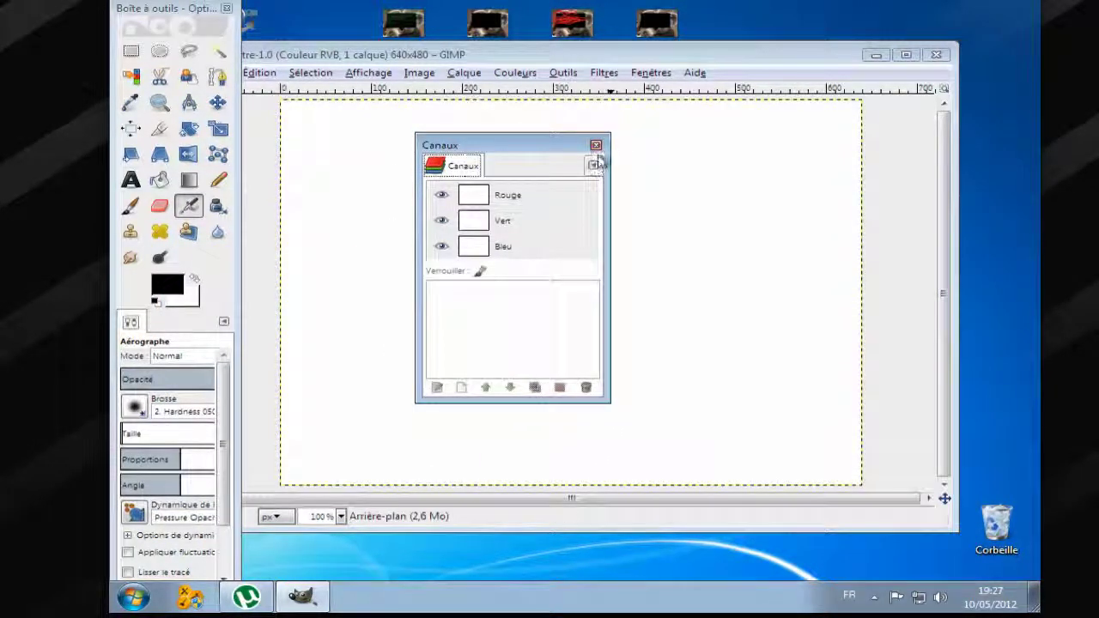
{"action": "left_click", "coordinate": [596, 145]}
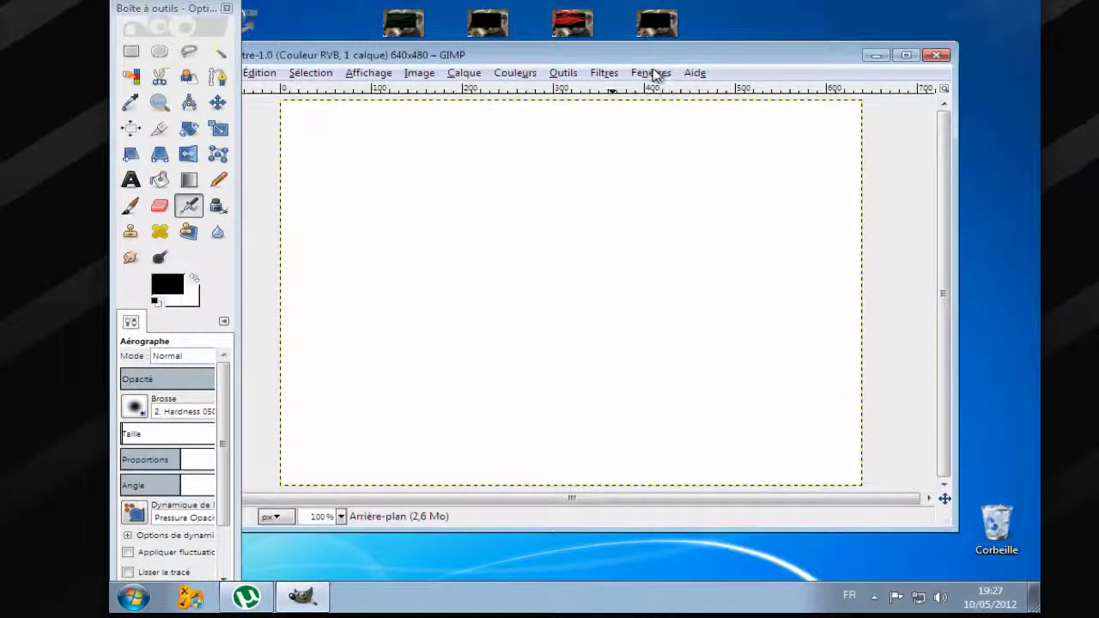
{"action": "left_click", "coordinate": [652, 74]}
{"action": "mouse_move", "coordinate": [678, 107]}
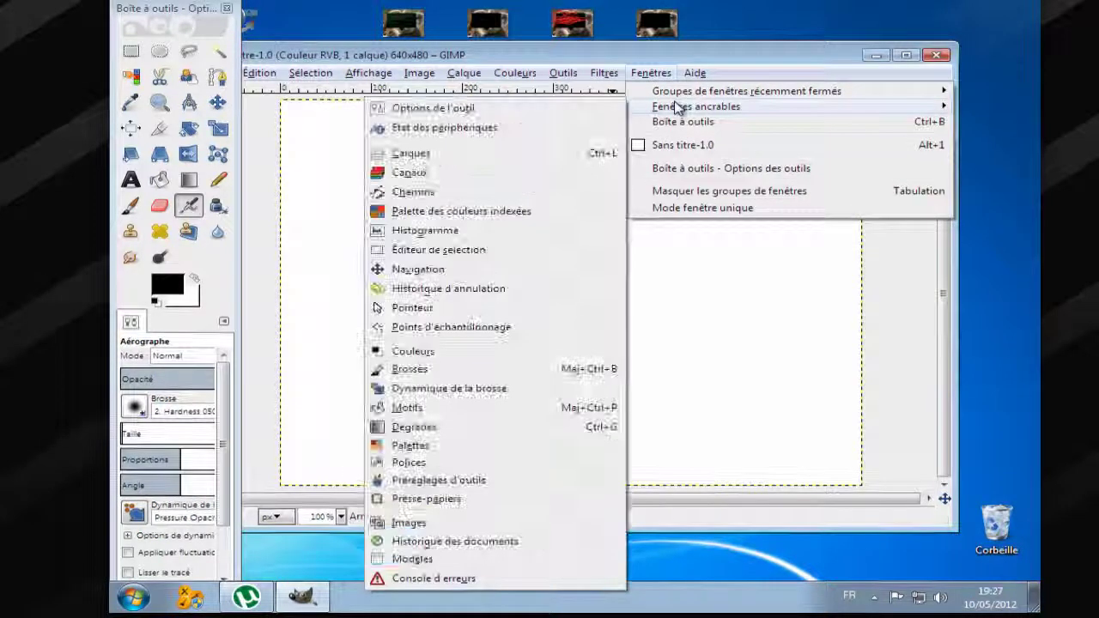
{"action": "left_click", "coordinate": [584, 115]}
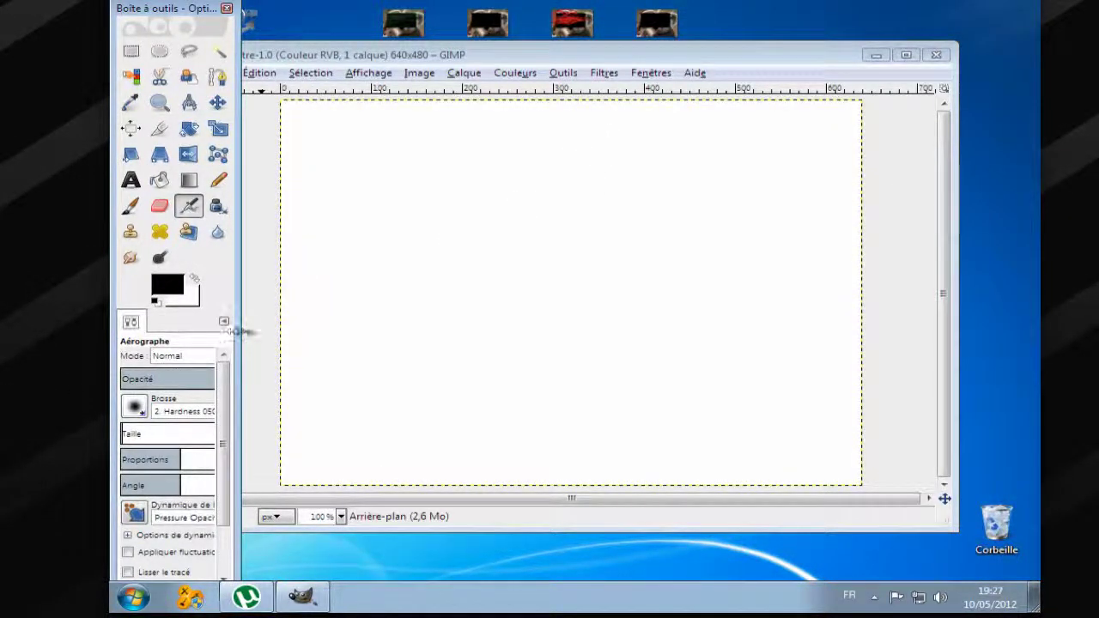
Widen the toolbox window slightly and bring the Boîte à outils - Options des outils window to the front
{"action": "left_click_drag", "start_coordinate": [240, 331], "coordinate": [265, 331]}
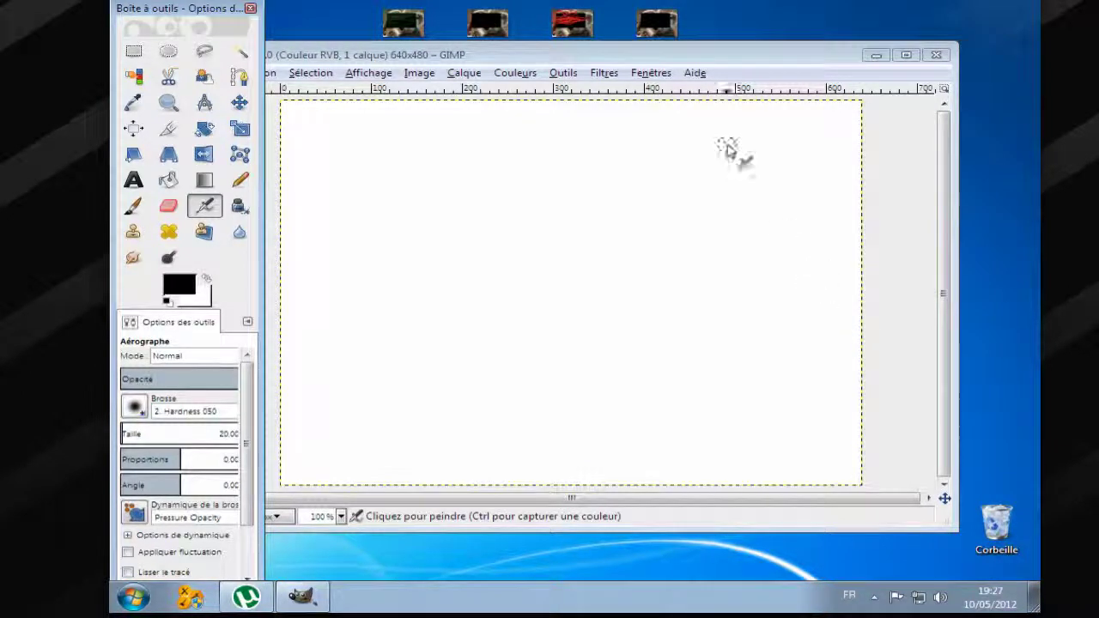
{"action": "left_click", "coordinate": [637, 74]}
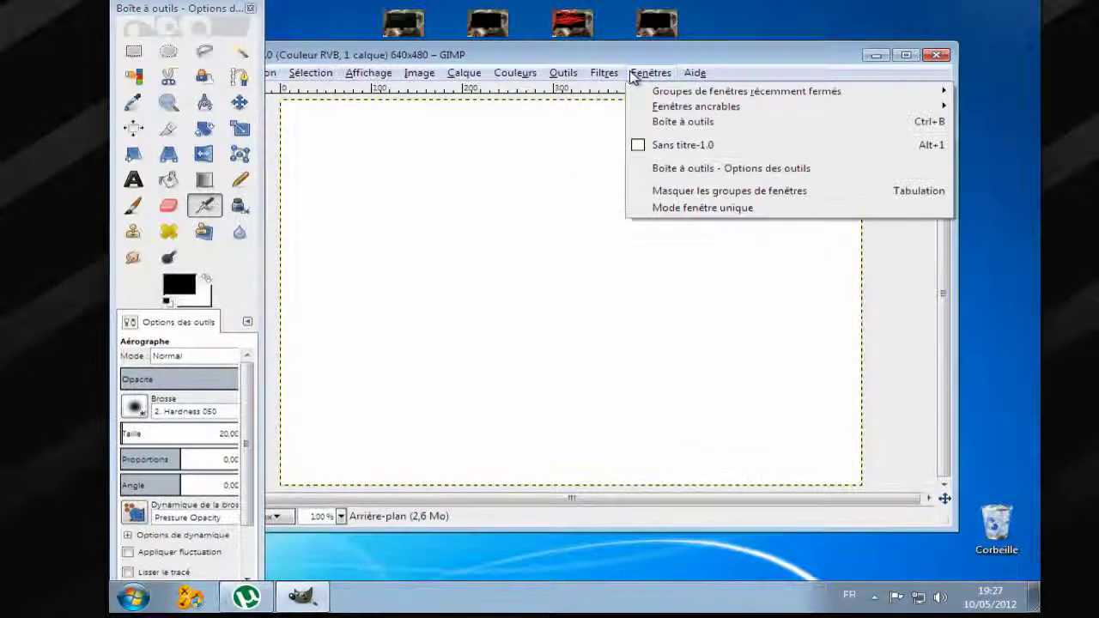
{"action": "left_click", "coordinate": [721, 168]}
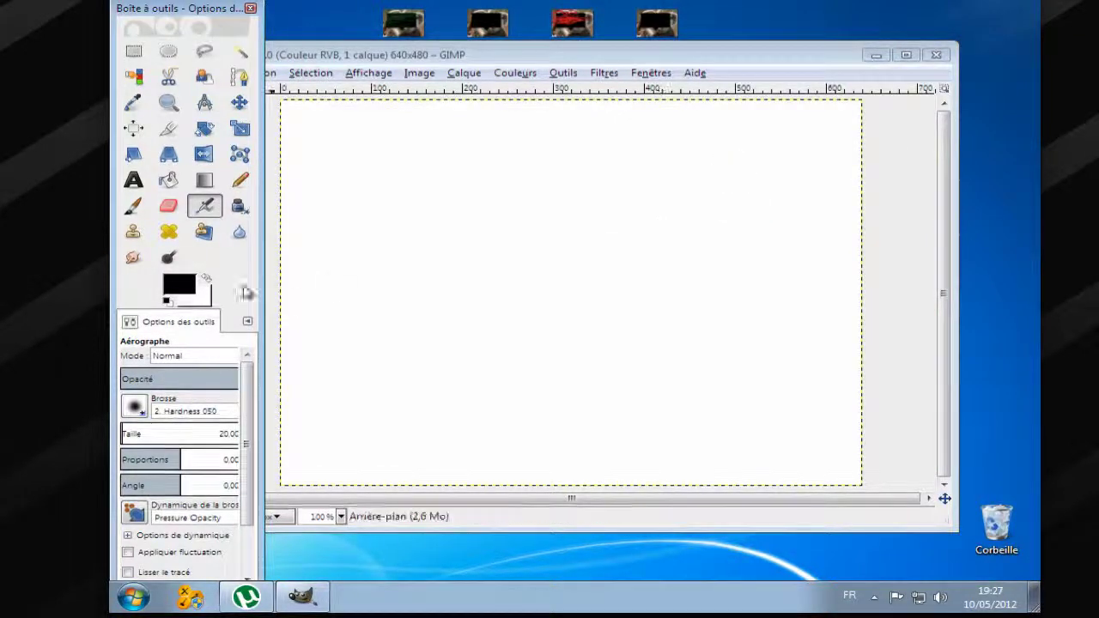
Hide the window groups (Masquer les groupes de fenêtres) and show them again
{"action": "left_click", "coordinate": [638, 74]}
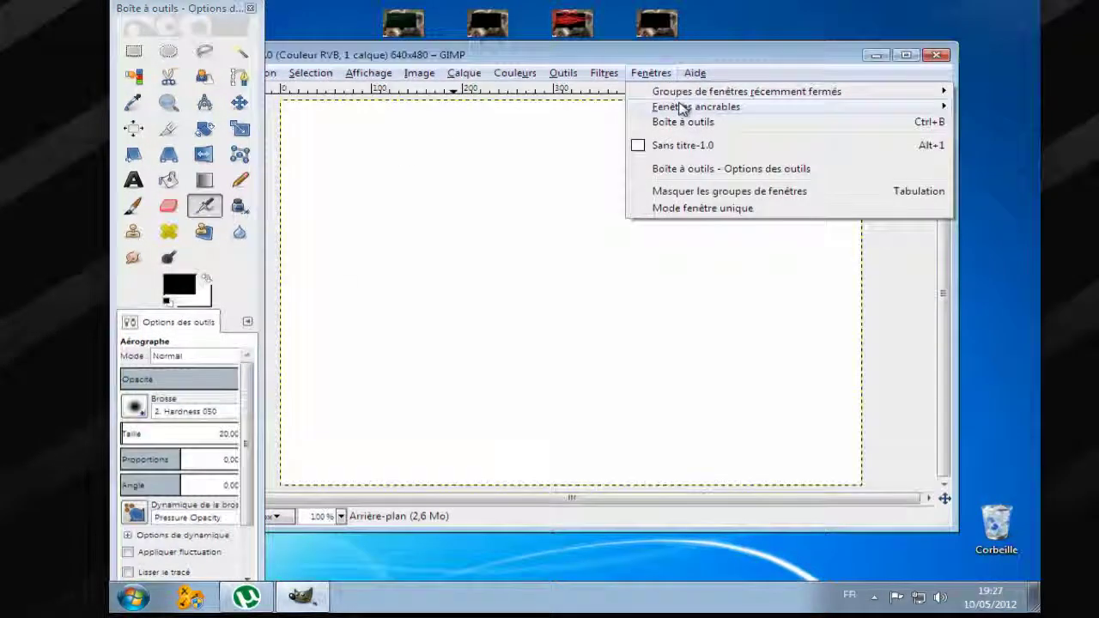
{"action": "mouse_move", "coordinate": [664, 108]}
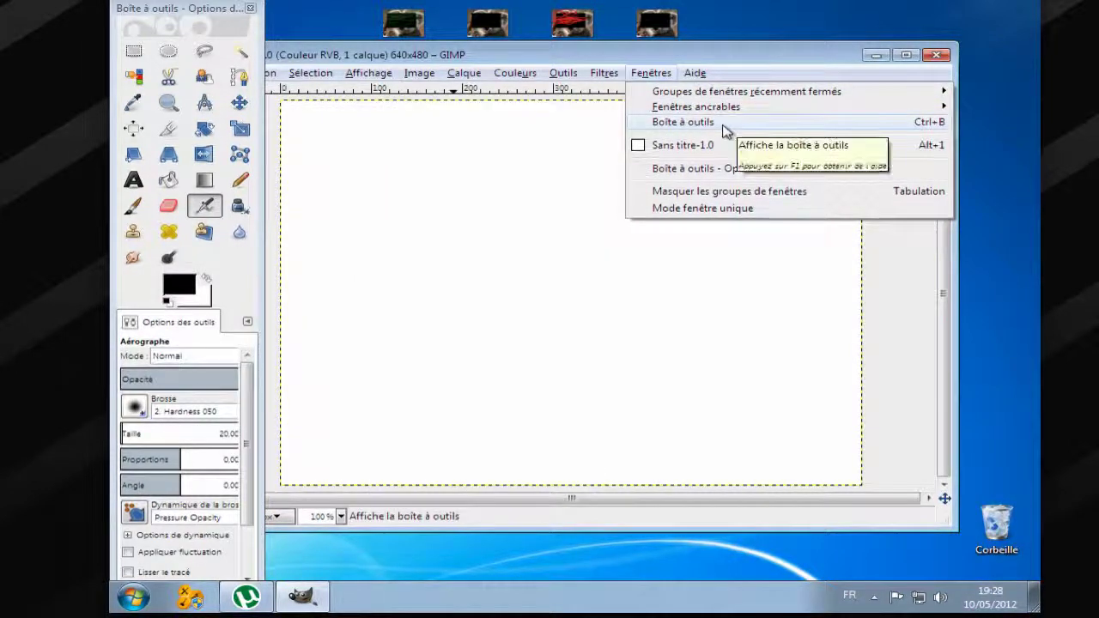
{"action": "left_click", "coordinate": [747, 192]}
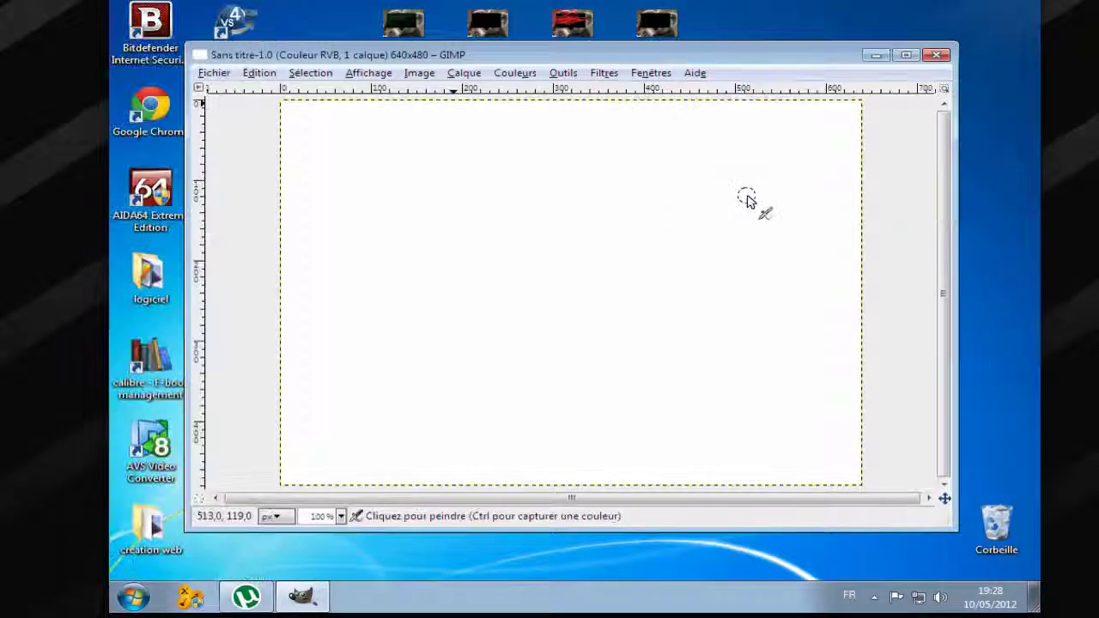
{"action": "left_click", "coordinate": [666, 73]}
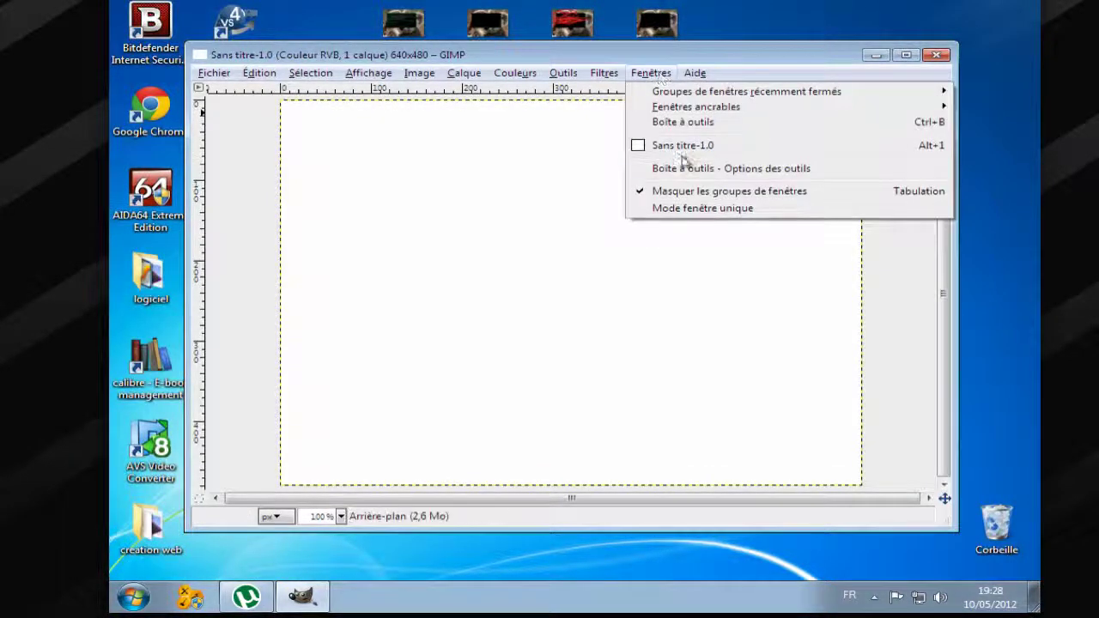
{"action": "left_click", "coordinate": [696, 194]}
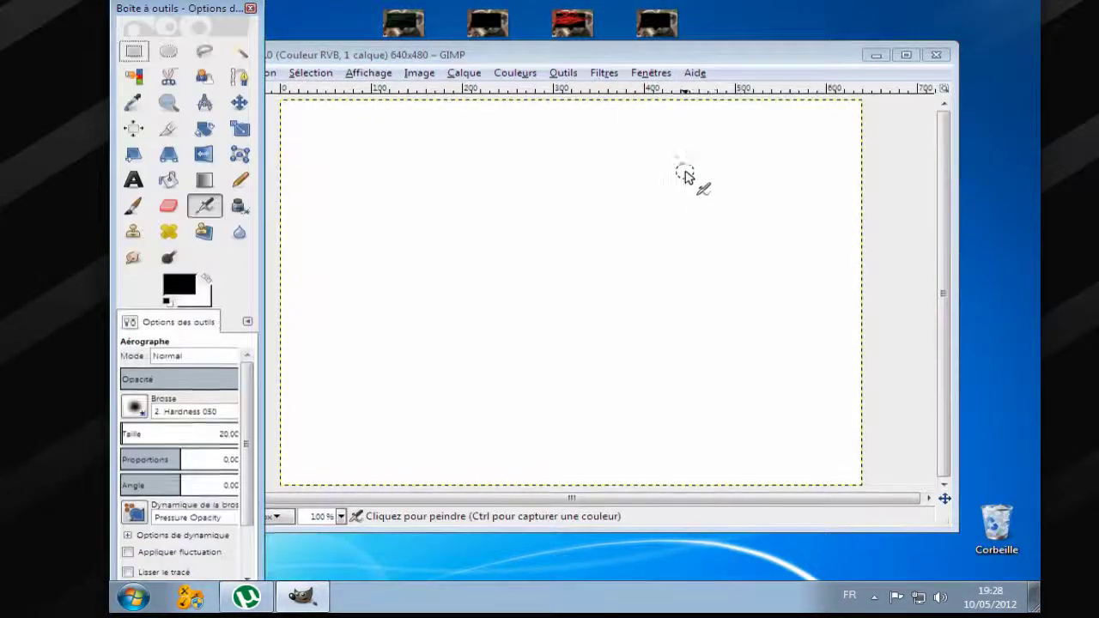
Switch to single-window mode (Mode fenêtre unique), then reposition and resize the window to fit the desktop
{"action": "left_click", "coordinate": [652, 74]}
{"action": "left_click", "coordinate": [722, 208]}
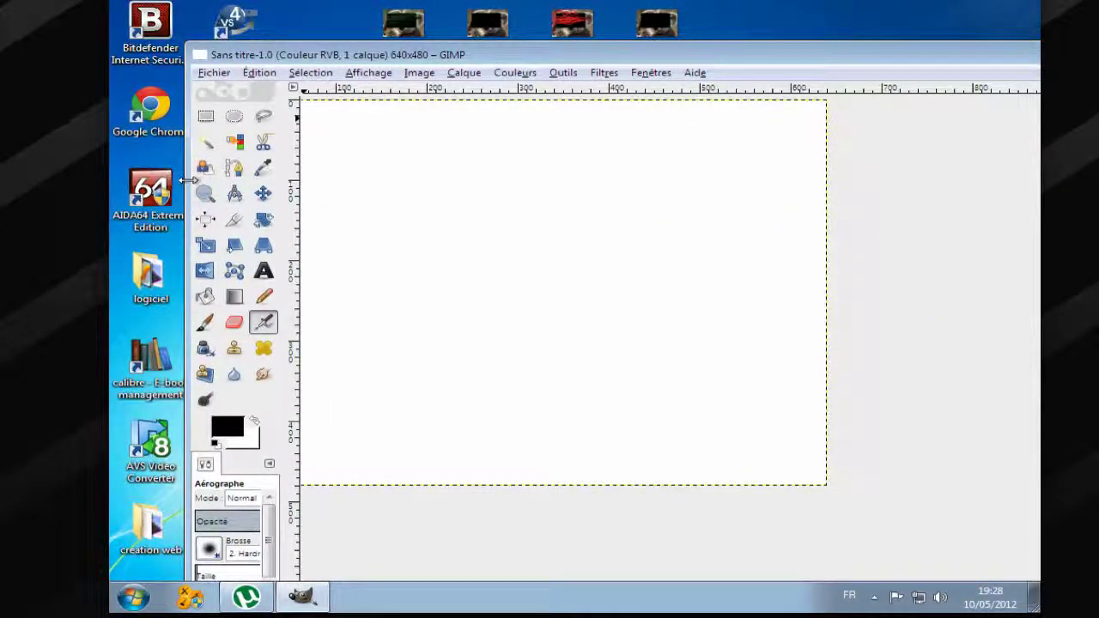
{"action": "left_click_drag", "start_coordinate": [189, 181], "coordinate": [752, 190]}
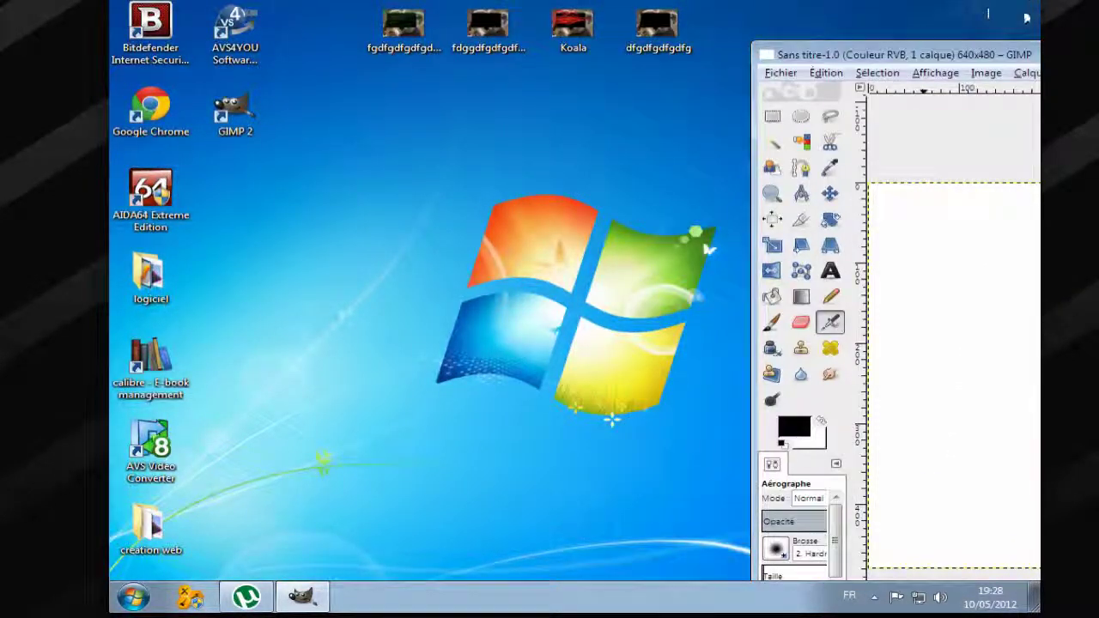
{"action": "left_click_drag", "start_coordinate": [1017, 49], "coordinate": [494, 18]}
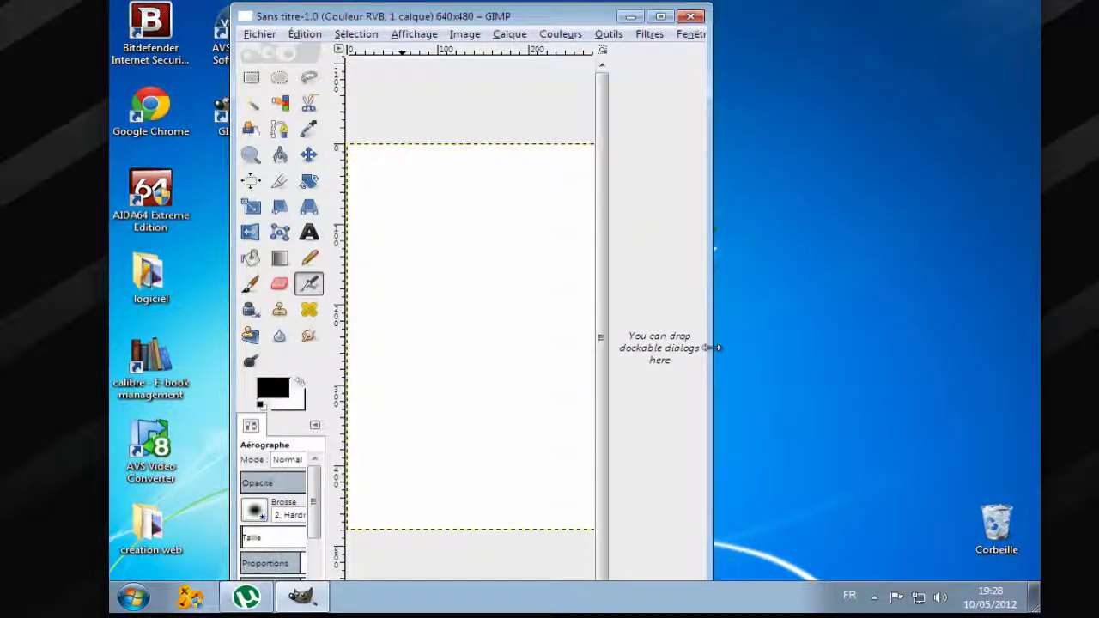
{"action": "left_click_drag", "start_coordinate": [713, 350], "coordinate": [1036, 354]}
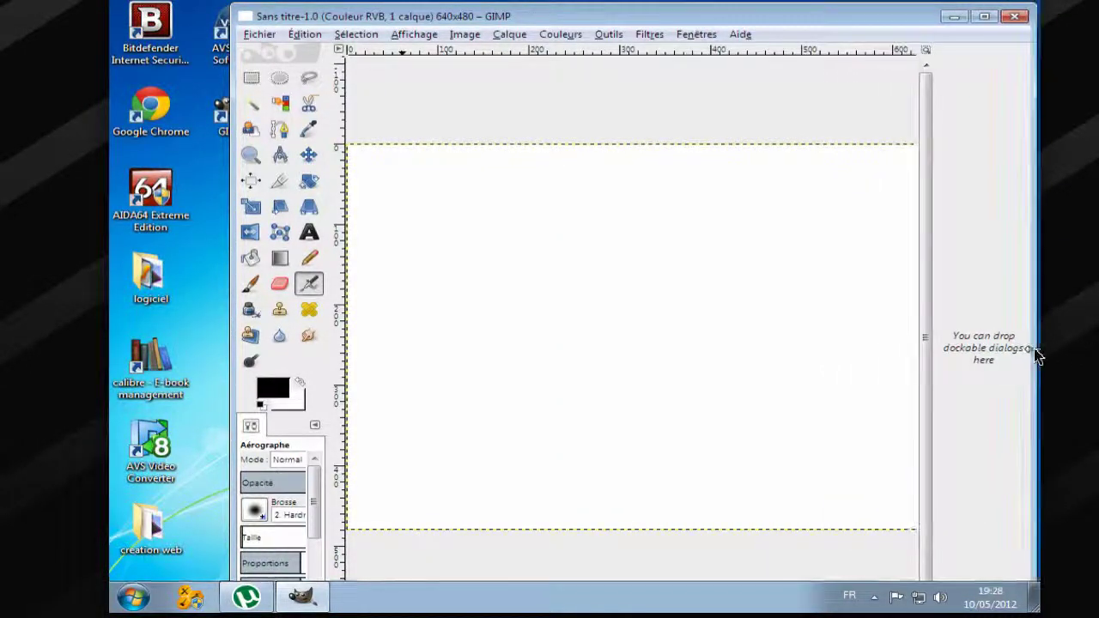
Add the dockable Canaux dialog and move it into the empty dock on the far side of the canvas
{"action": "left_click", "coordinate": [697, 35]}
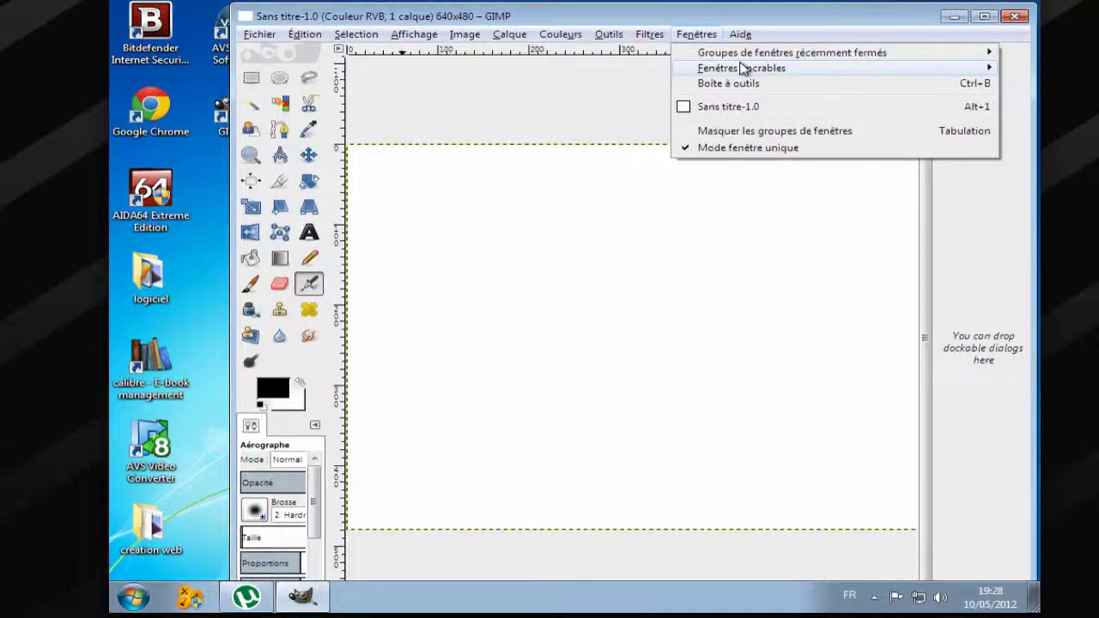
{"action": "mouse_move", "coordinate": [742, 67]}
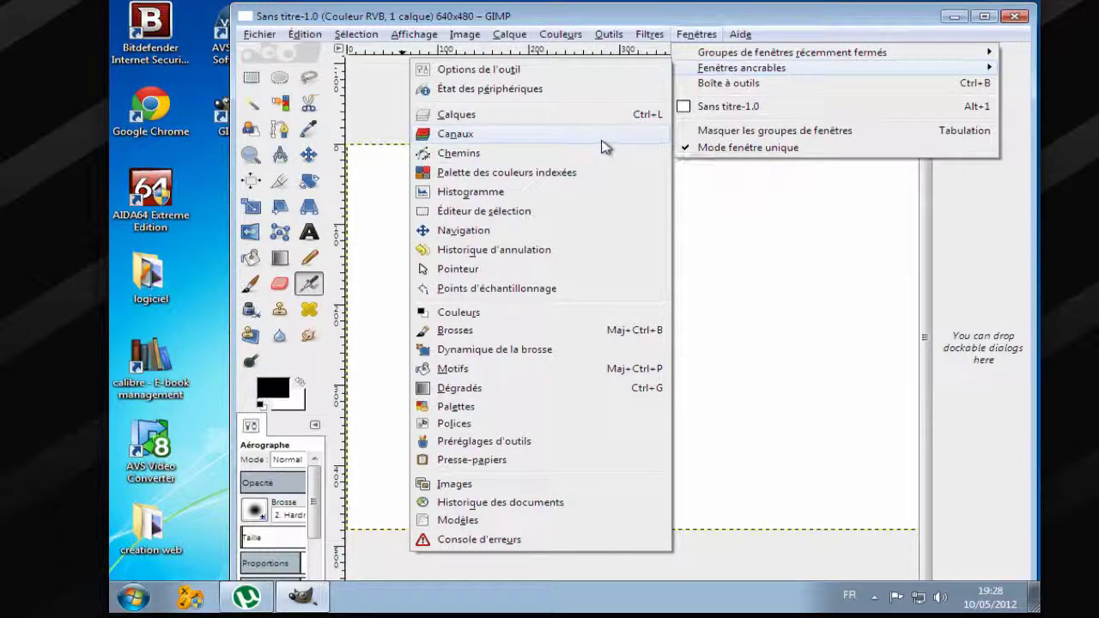
{"action": "left_click", "coordinate": [453, 135]}
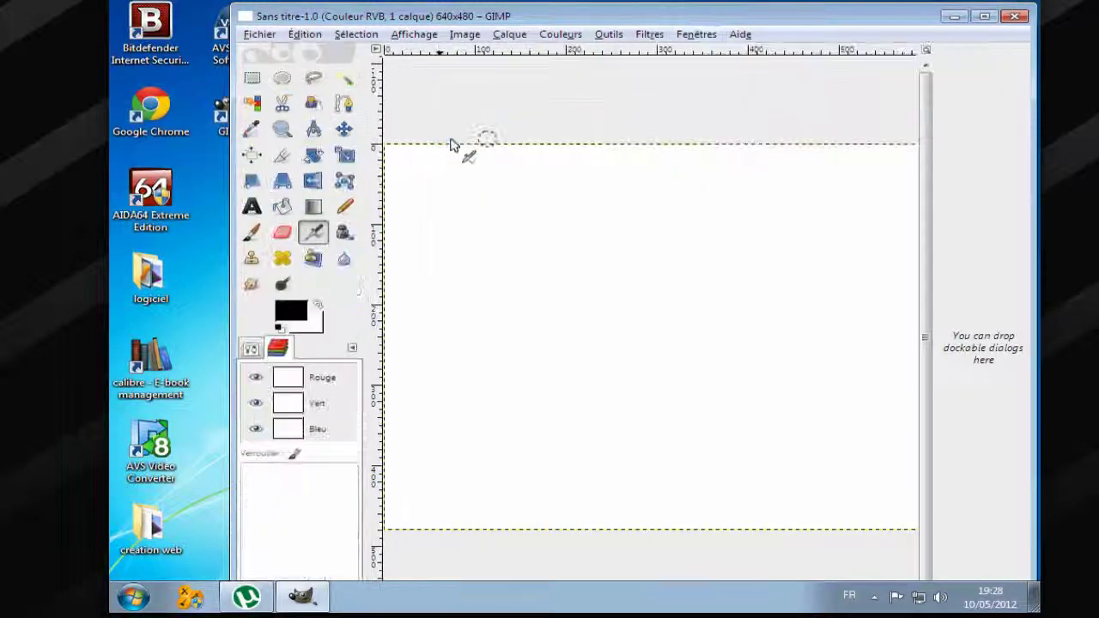
{"action": "left_click_drag", "start_coordinate": [277, 347], "coordinate": [948, 200]}
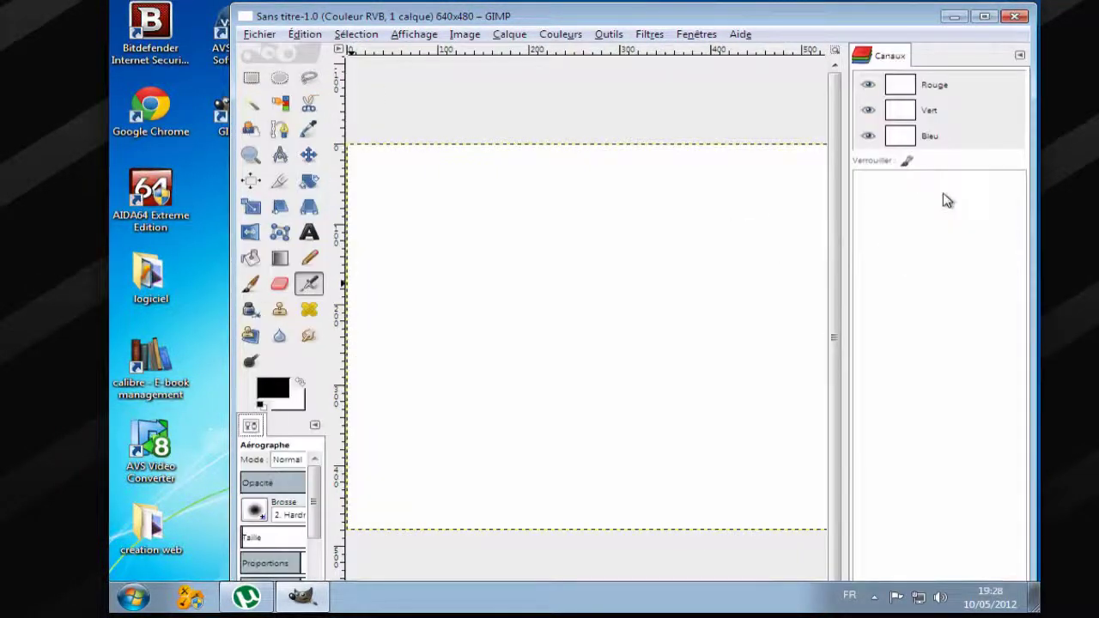
Add the Dégradés and Brosses dialogs as tabs beside Canaux in the dock
{"action": "left_click", "coordinate": [700, 36]}
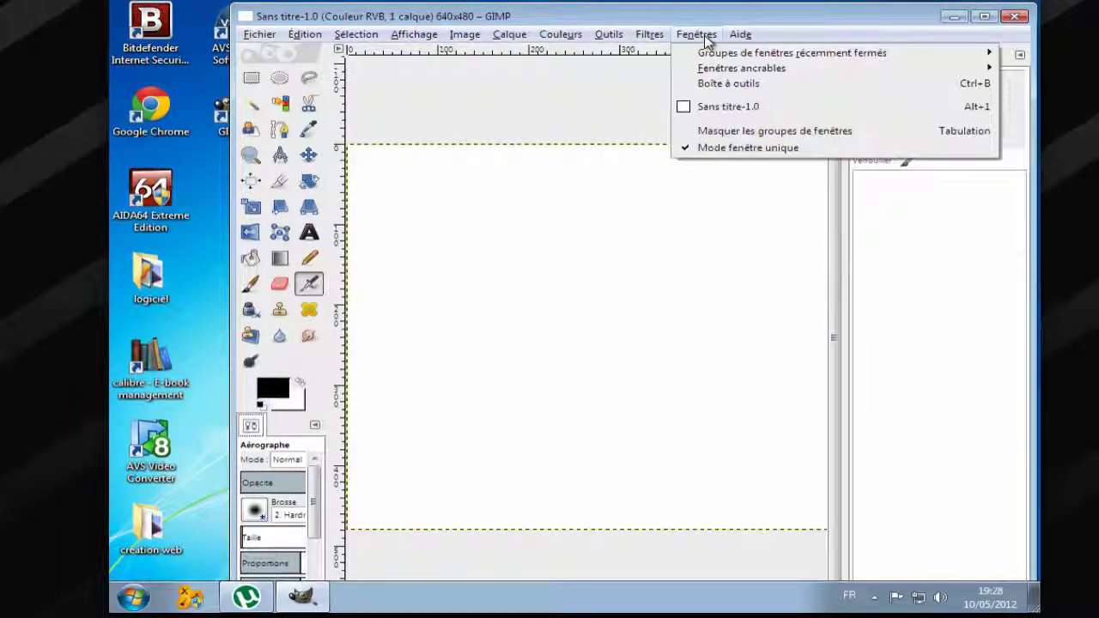
{"action": "mouse_move", "coordinate": [736, 69]}
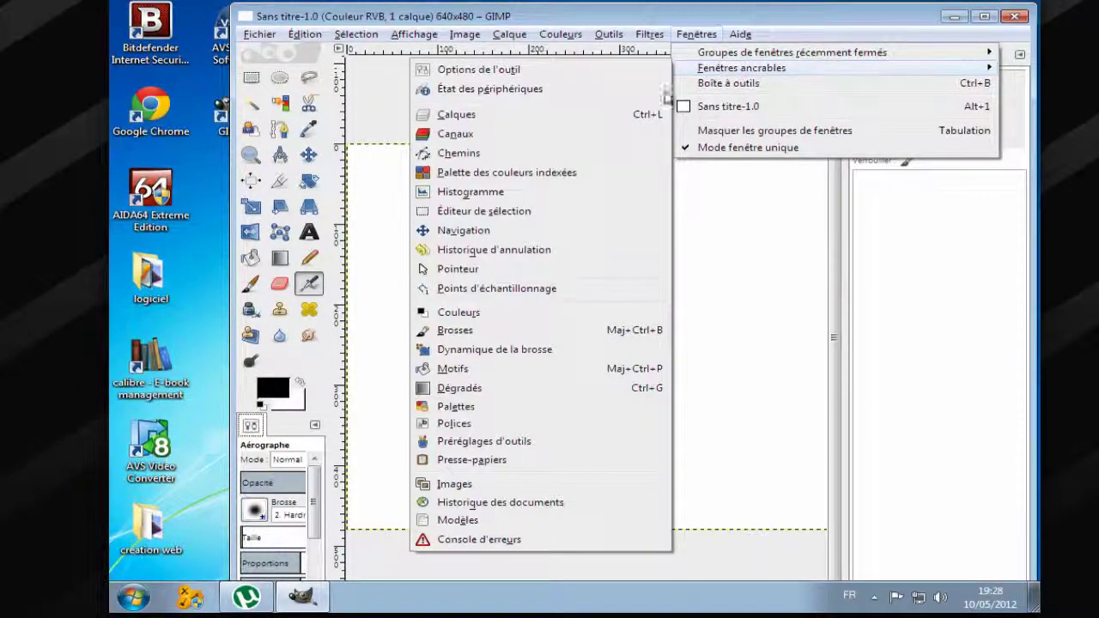
{"action": "left_click", "coordinate": [516, 389]}
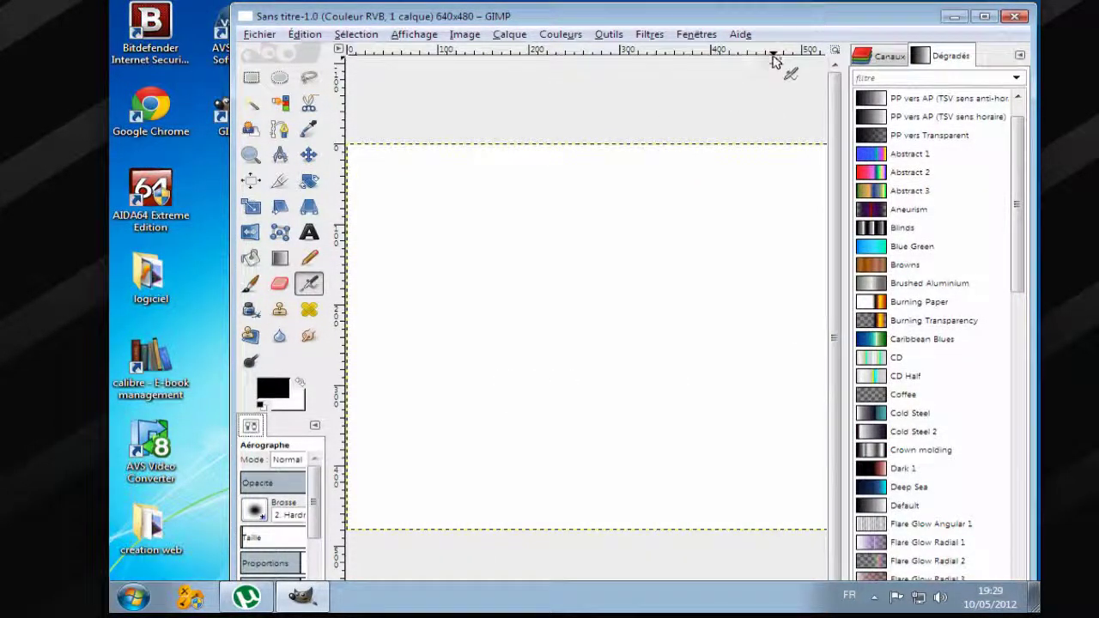
{"action": "left_click", "coordinate": [1021, 54]}
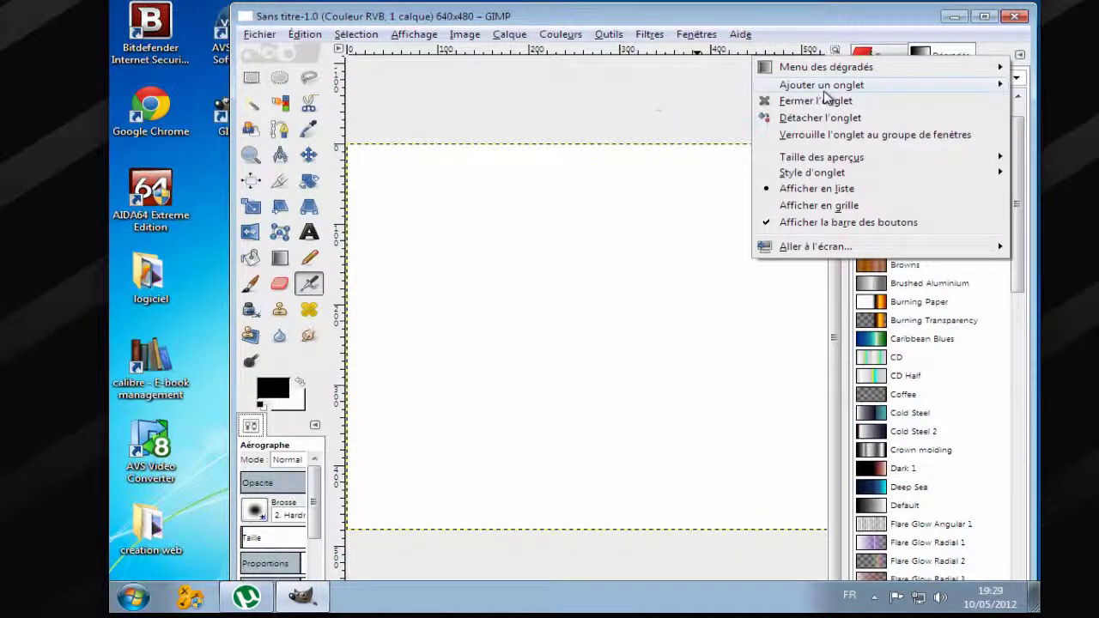
{"action": "mouse_move", "coordinate": [825, 89]}
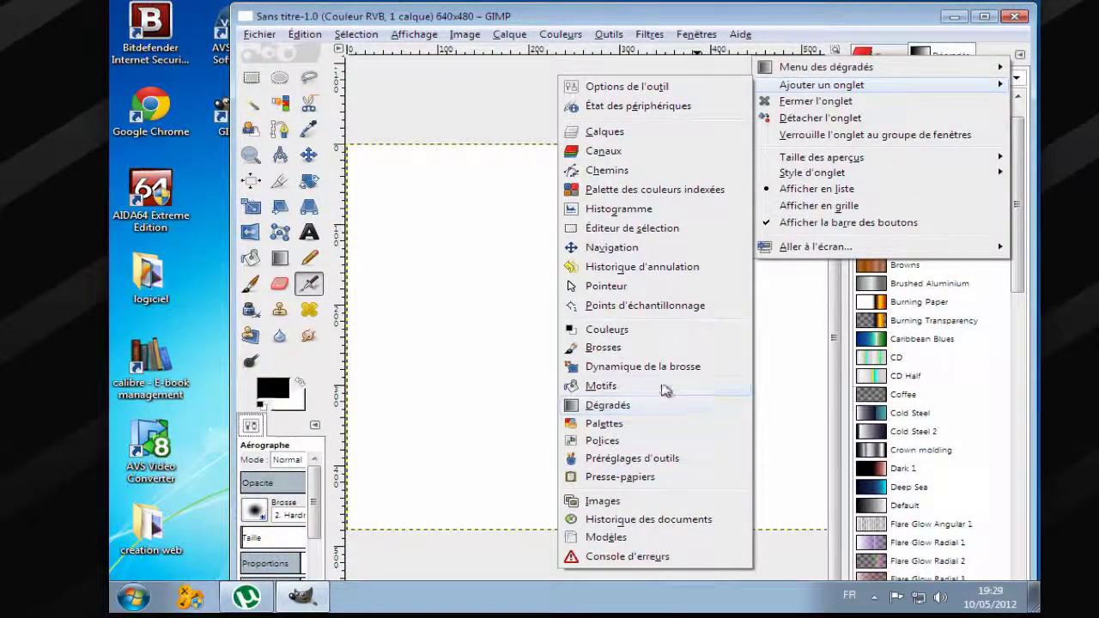
{"action": "left_click", "coordinate": [664, 352]}
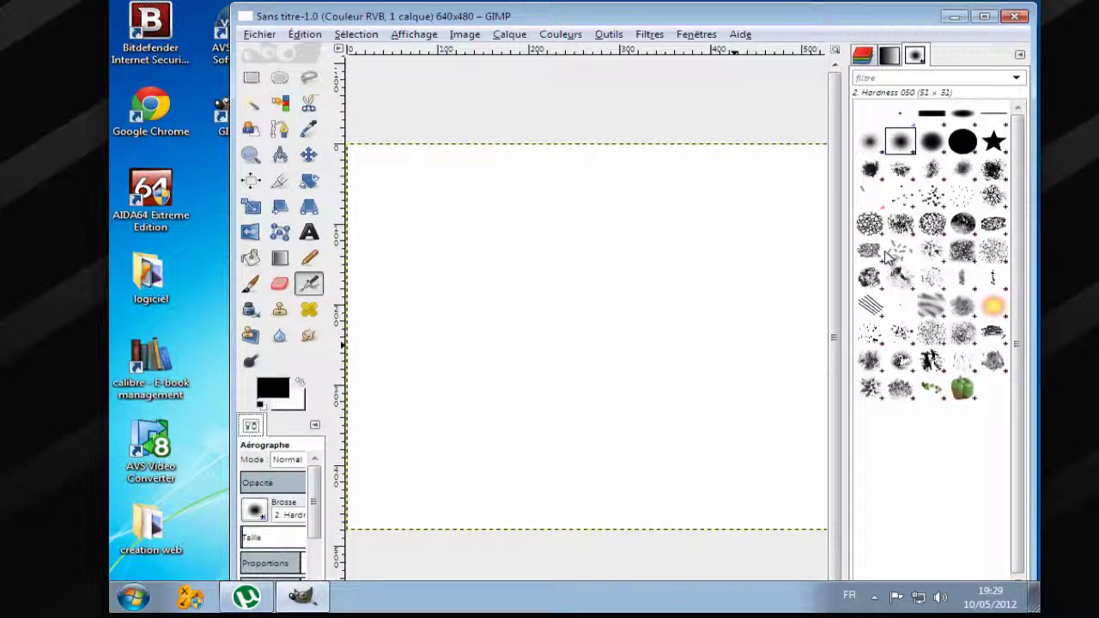
Set up the Pinceau tool with the 2. Star brush at size 223,91 and angle -180,00, widening the toolbox to show its options
{"action": "left_click", "coordinate": [251, 284]}
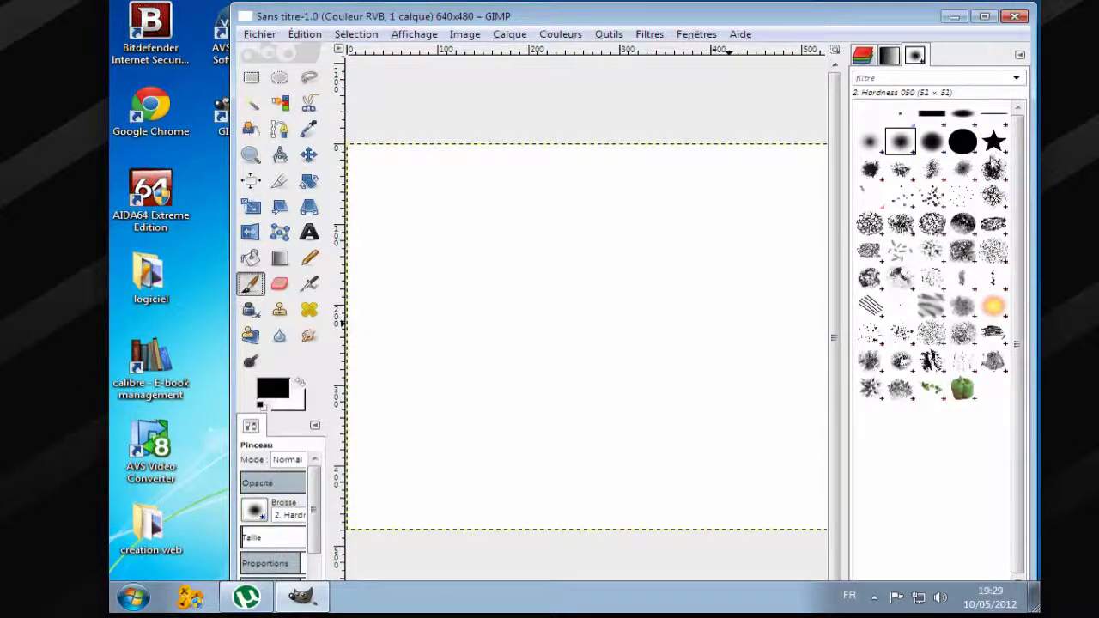
{"action": "left_click", "coordinate": [994, 143]}
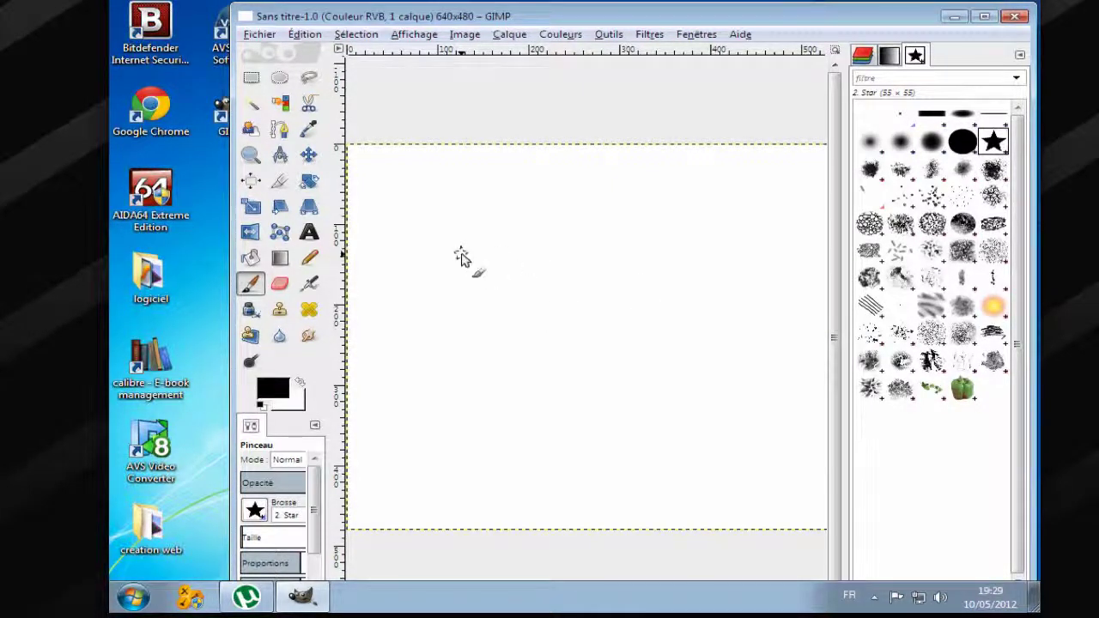
{"action": "left_click_drag", "start_coordinate": [327, 485], "coordinate": [430, 498]}
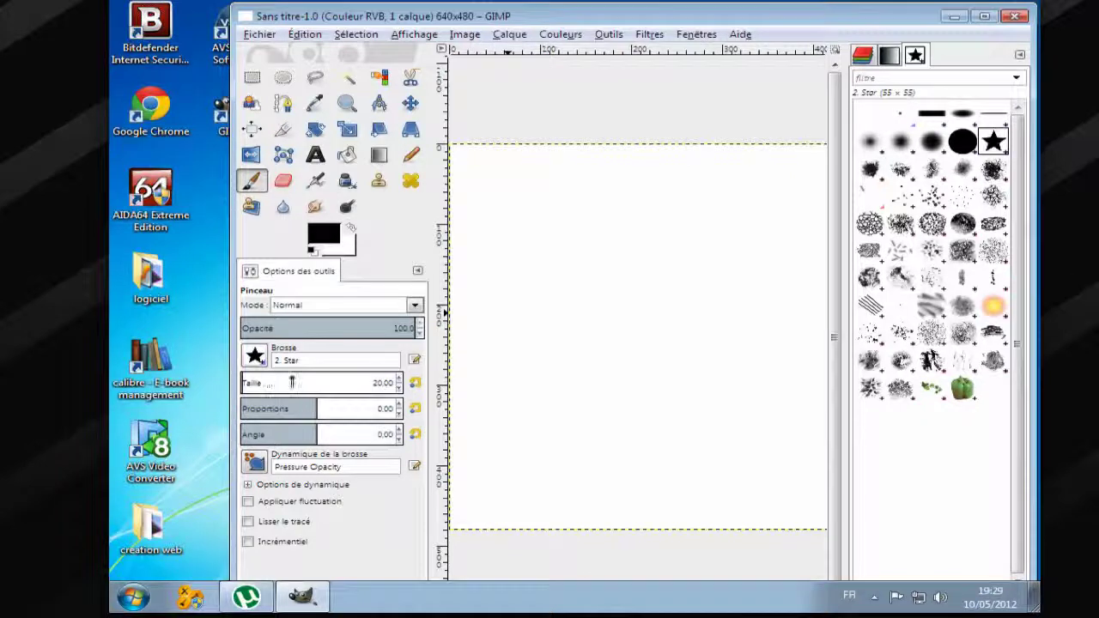
{"action": "left_click_drag", "start_coordinate": [296, 384], "coordinate": [427, 389]}
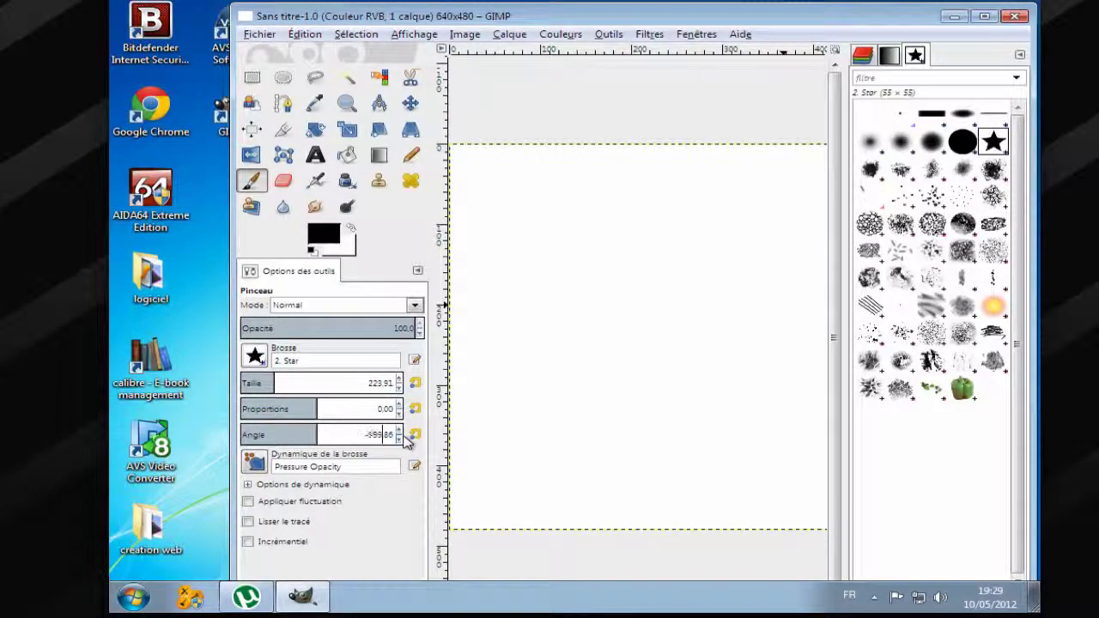
Stamp two black stars on the canvas, set the brush angle to -10,00 and stamp two more
{"action": "left_click", "coordinate": [695, 311]}
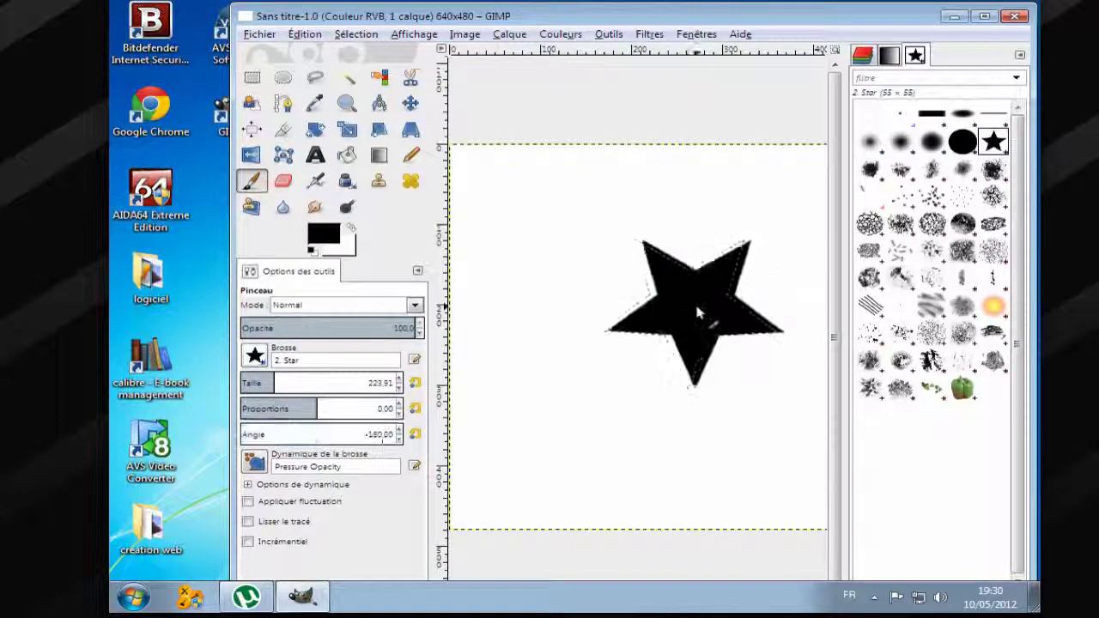
{"action": "left_click", "coordinate": [575, 414]}
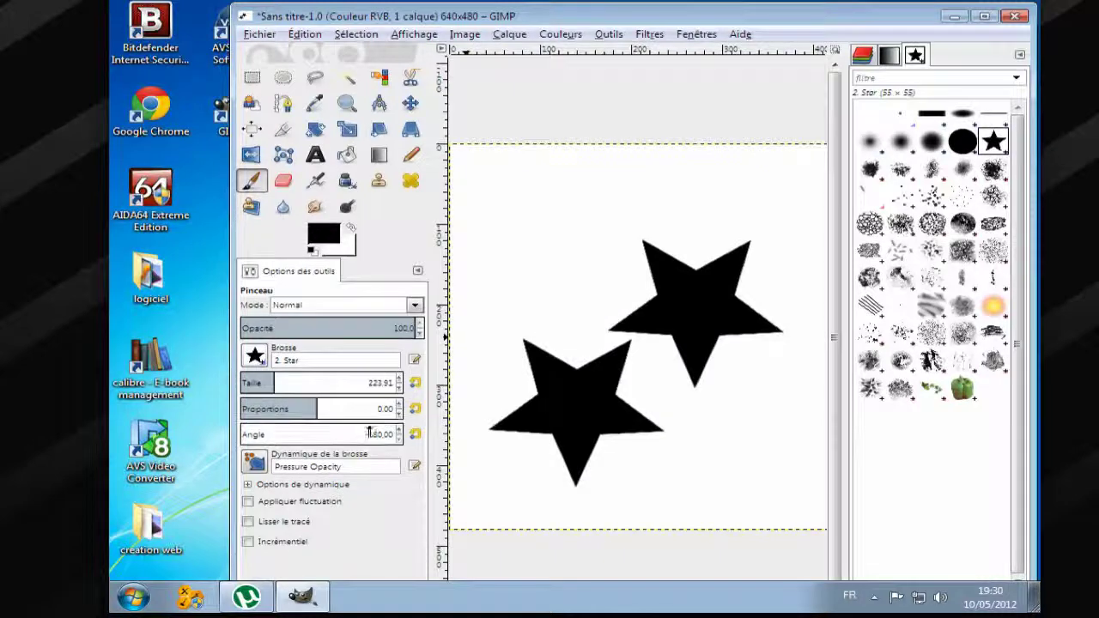
{"action": "left_click", "coordinate": [421, 438]}
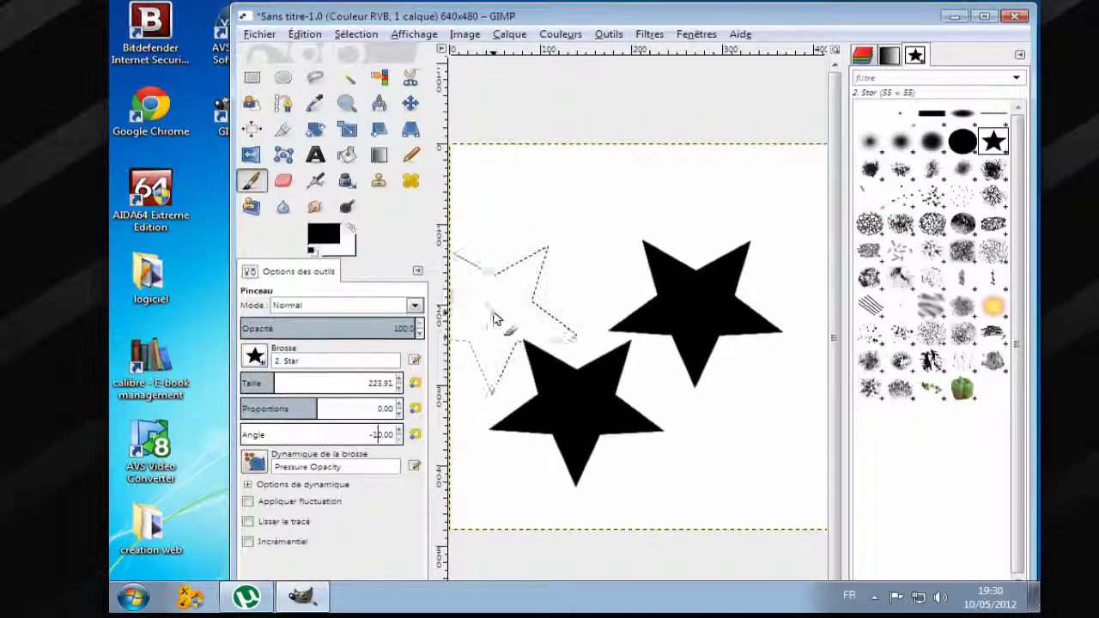
{"action": "left_click", "coordinate": [588, 220]}
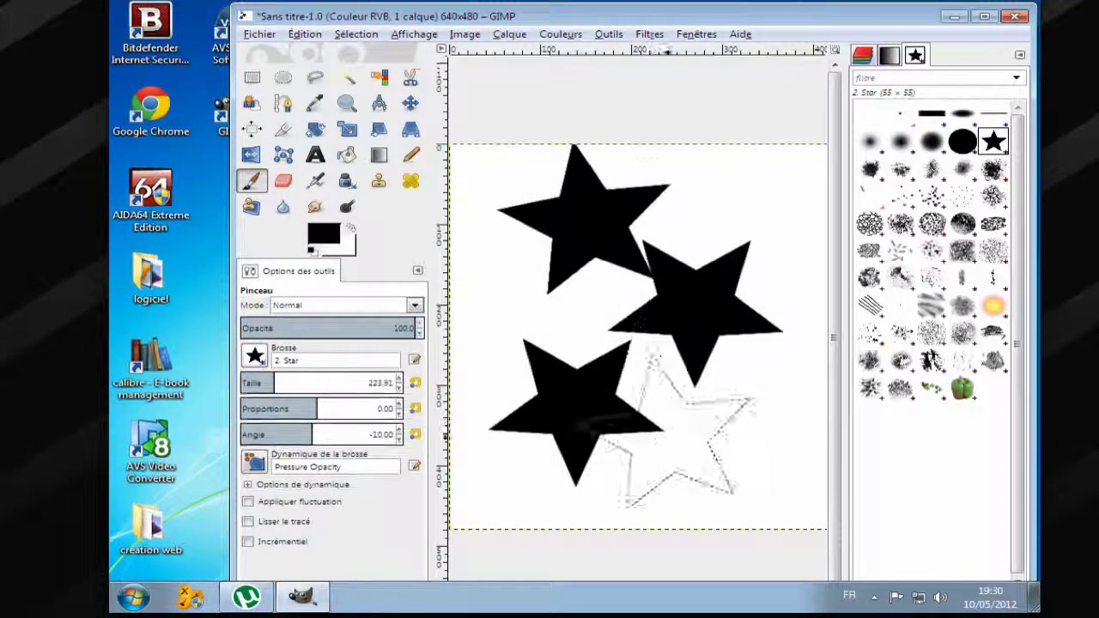
{"action": "left_click", "coordinate": [740, 442]}
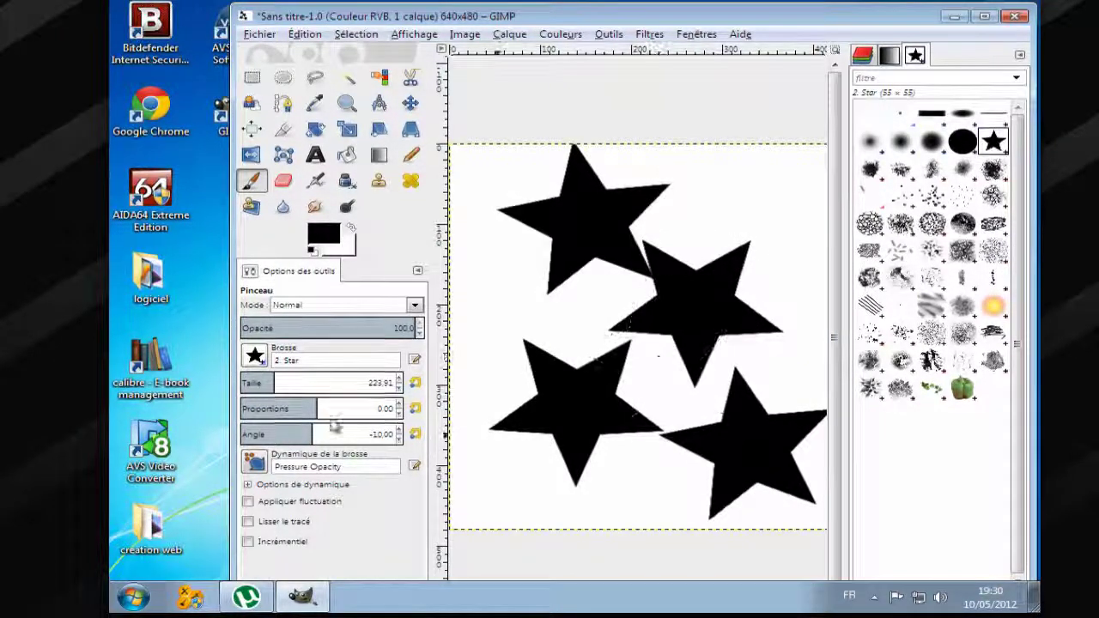
Set the brush proportions to -0,26 and enable stroke smoothing (Lisser le tracé)
{"action": "left_click_drag", "start_coordinate": [316, 409], "coordinate": [230, 430]}
{"action": "left_click_drag", "start_coordinate": [314, 432], "coordinate": [344, 483]}
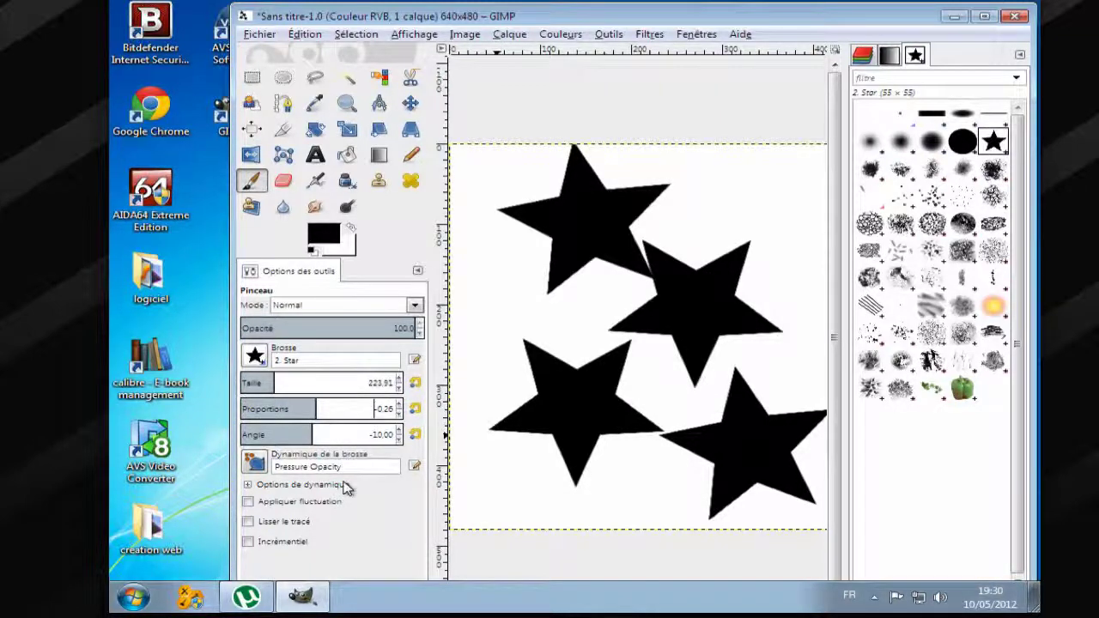
{"action": "left_click", "coordinate": [272, 523]}
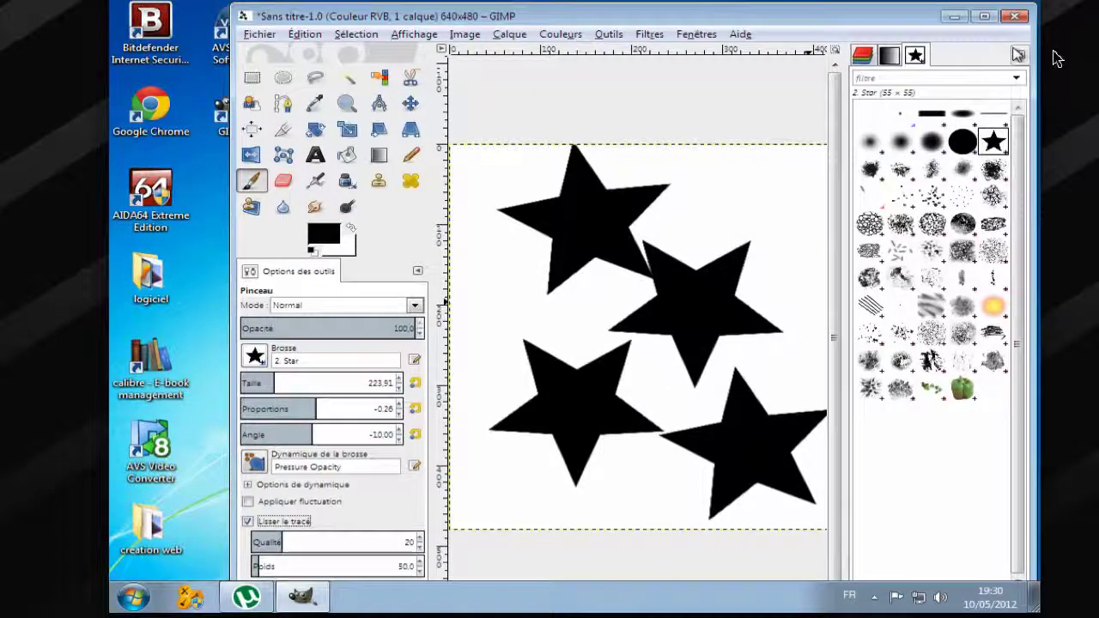
View the Dégradés and Canaux dialogs in the dock, and move the Brosses tab to the front of the row
{"action": "left_click", "coordinate": [884, 56]}
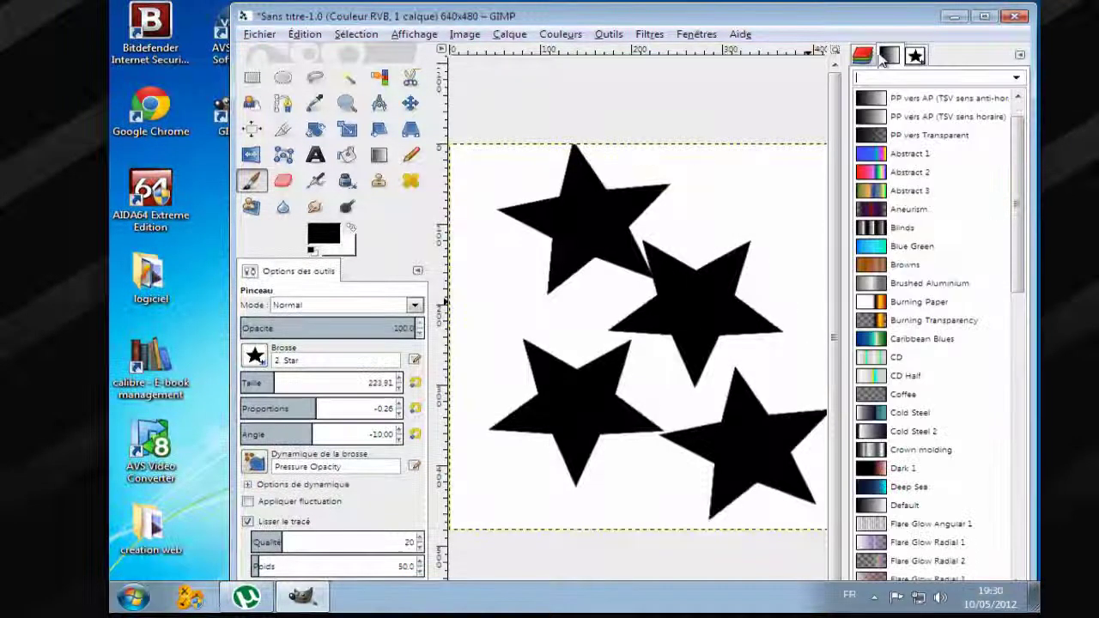
{"action": "left_click", "coordinate": [863, 55]}
{"action": "left_click", "coordinate": [892, 56]}
{"action": "left_click", "coordinate": [914, 57]}
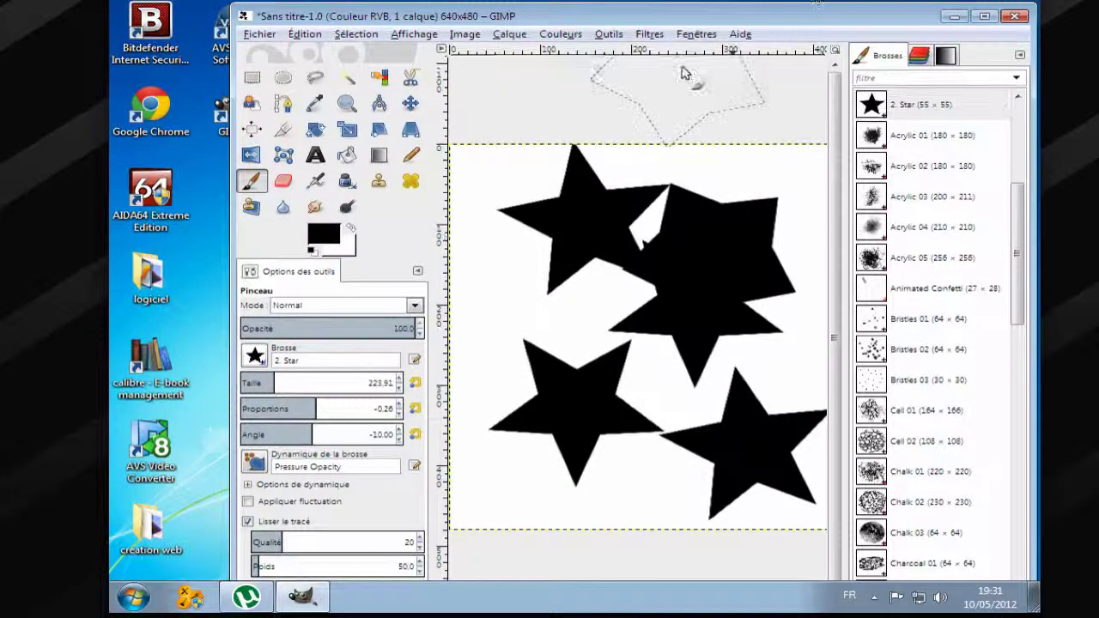
Split the Dégradés dialog from its tab group and dock it separately above the Brosses and Canaux tabs
{"action": "left_click", "coordinate": [945, 56]}
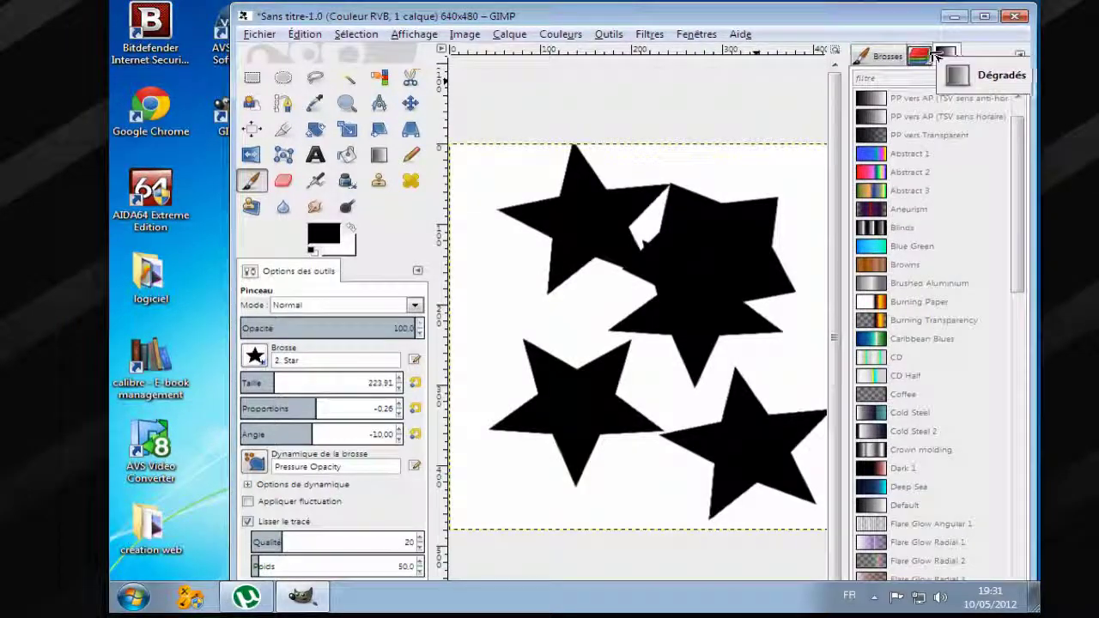
{"action": "left_click", "coordinate": [928, 51]}
{"action": "left_click", "coordinate": [944, 52]}
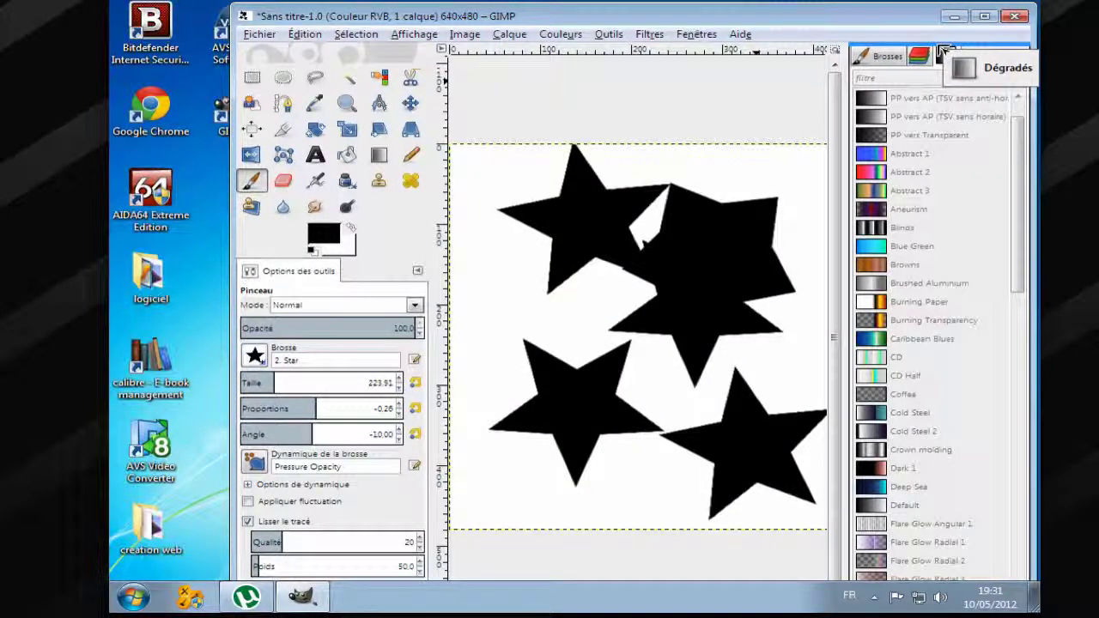
{"action": "left_click_drag", "start_coordinate": [943, 51], "coordinate": [941, 43]}
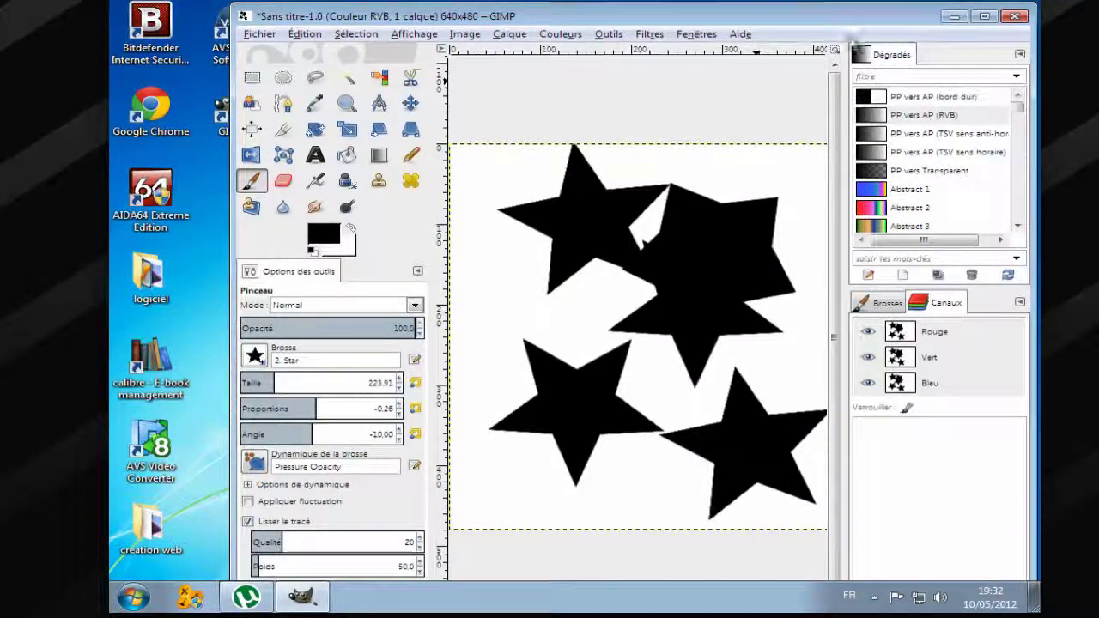
Bring up the list of dockable dialogs (Fenêtres ancrables)
{"action": "left_click", "coordinate": [697, 34]}
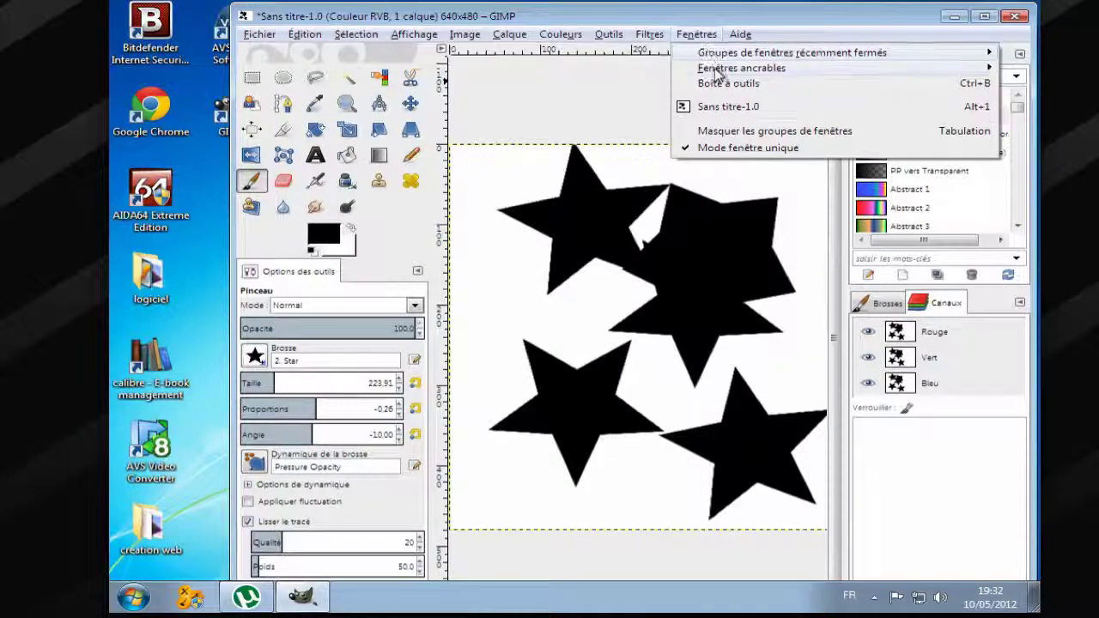
{"action": "mouse_move", "coordinate": [704, 68]}
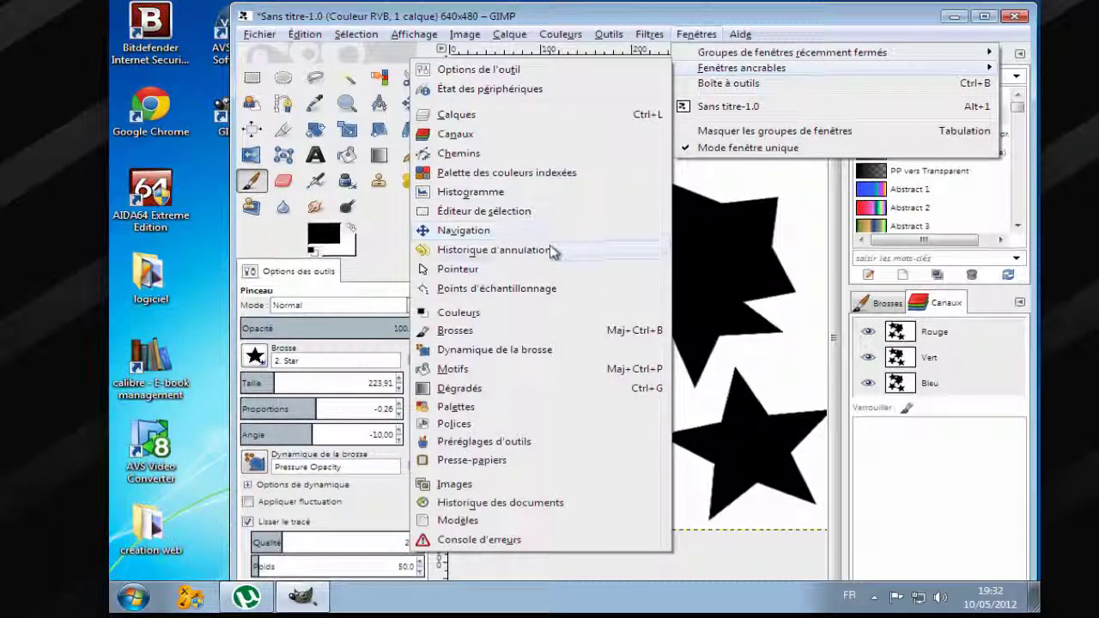